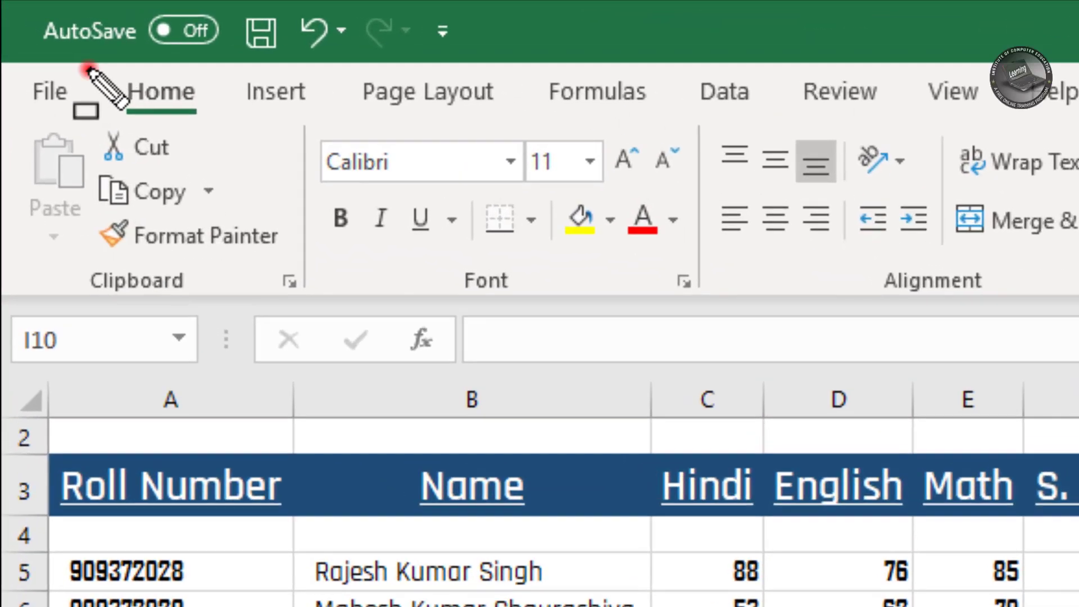
- Select the student data block A5:G20, covering roll numbers and marks through row 20
left_click_drag(89, 68, 225, 125)
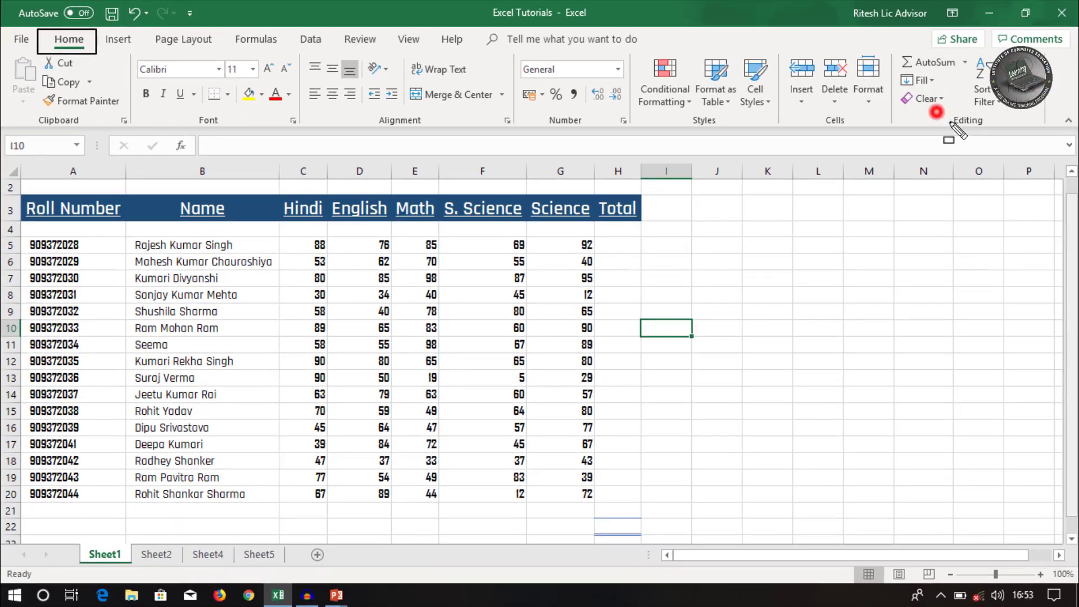
left_click_drag(936, 111, 996, 130)
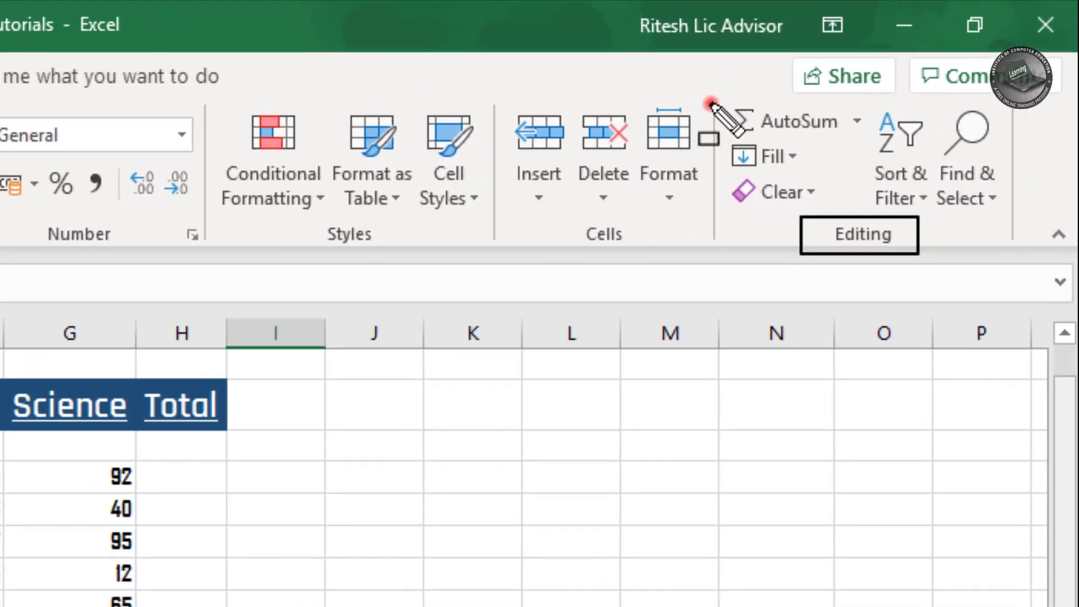
mouse_move(711, 104)
left_mouse_down()
mouse_move(795, 236)
mouse_move(848, 233)
left_mouse_up()
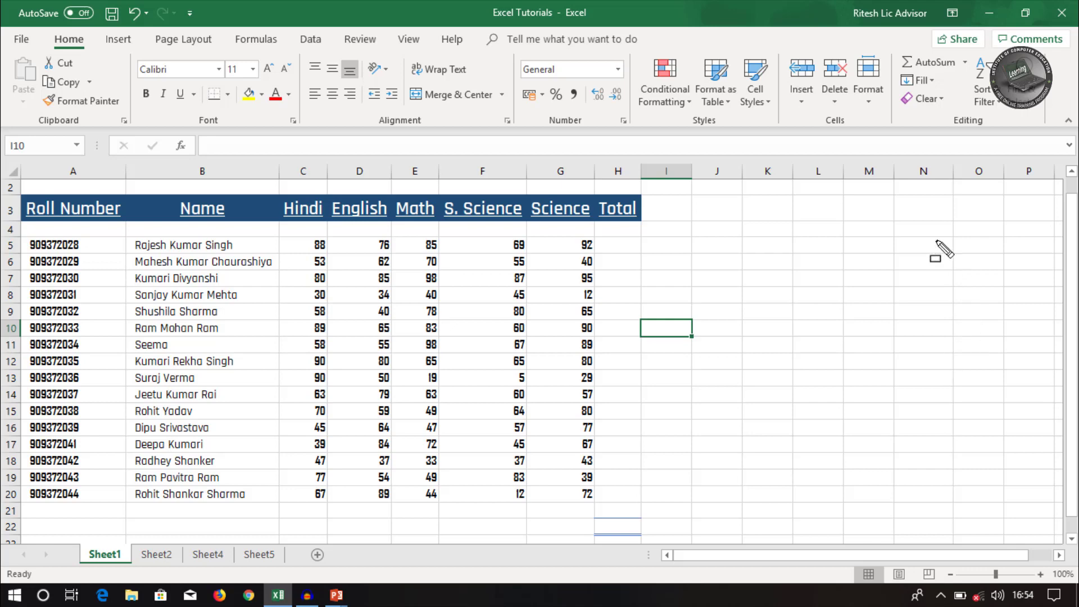
left_click(895, 52)
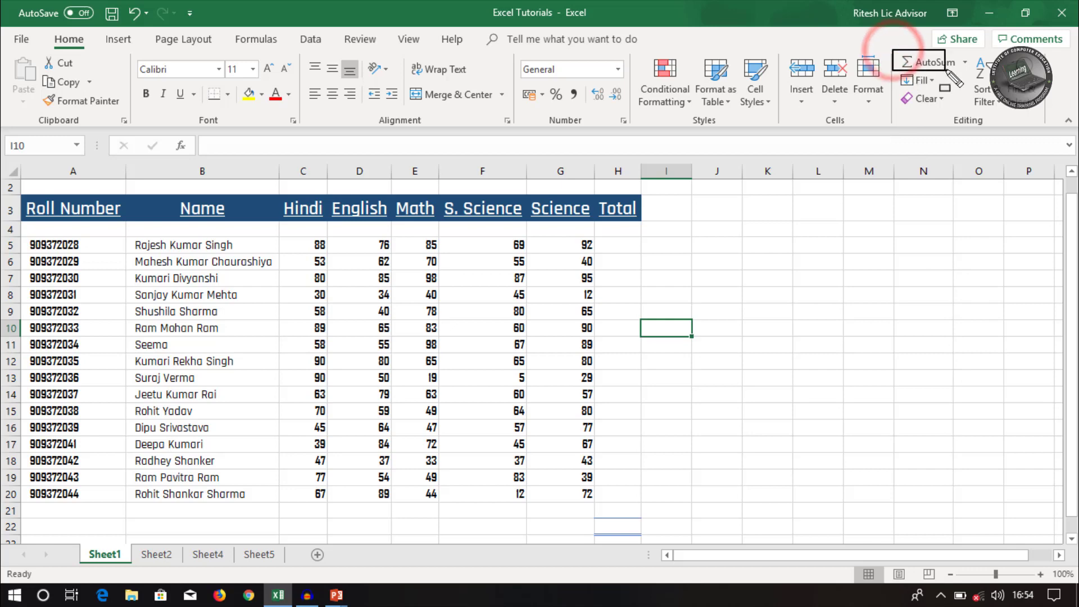
left_click_drag(900, 65, 969, 72)
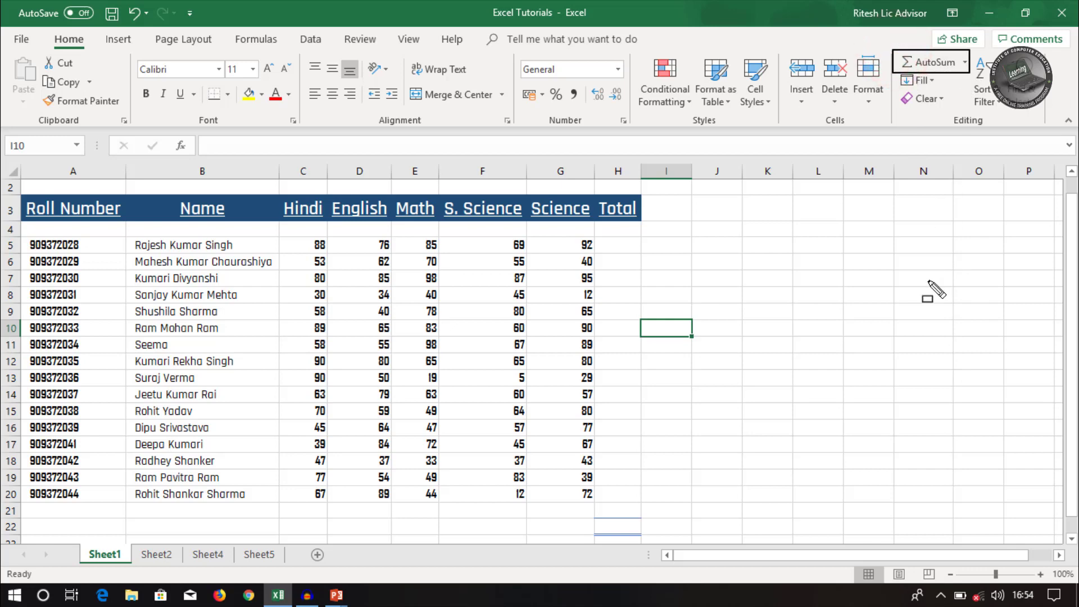
key("Escape")
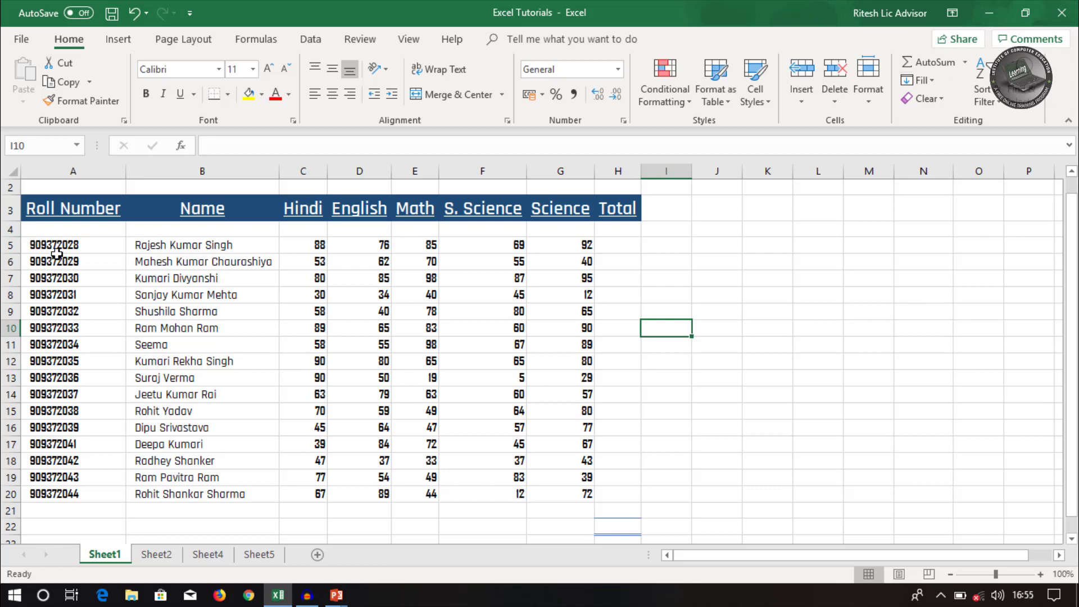
mouse_move(50, 245)
left_mouse_down()
mouse_move(52, 492)
mouse_move(330, 483)
mouse_move(477, 494)
left_mouse_up()
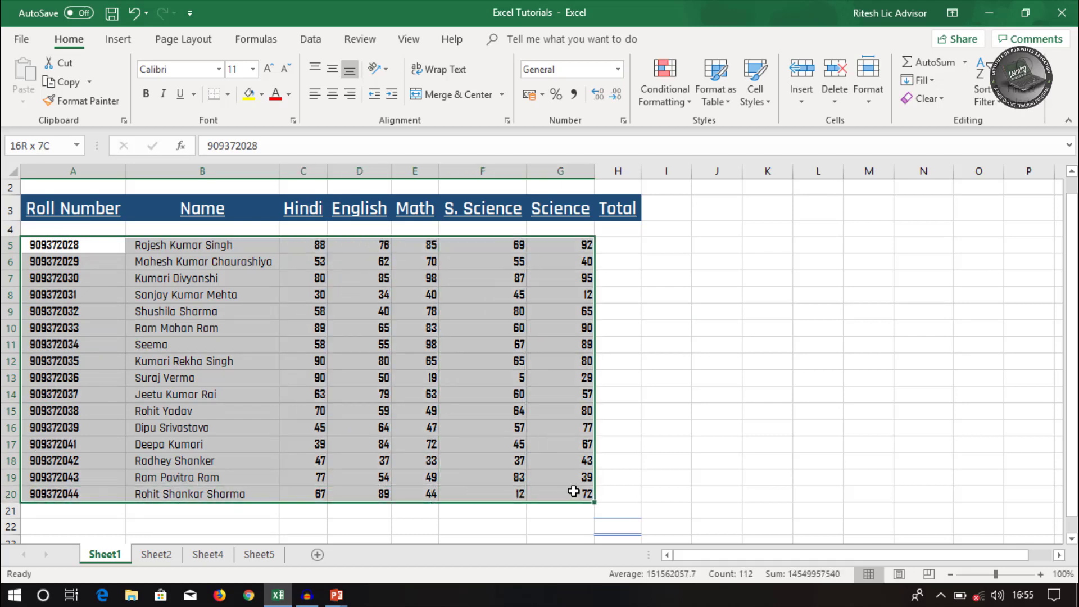
left_click_drag(477, 494, 574, 492)
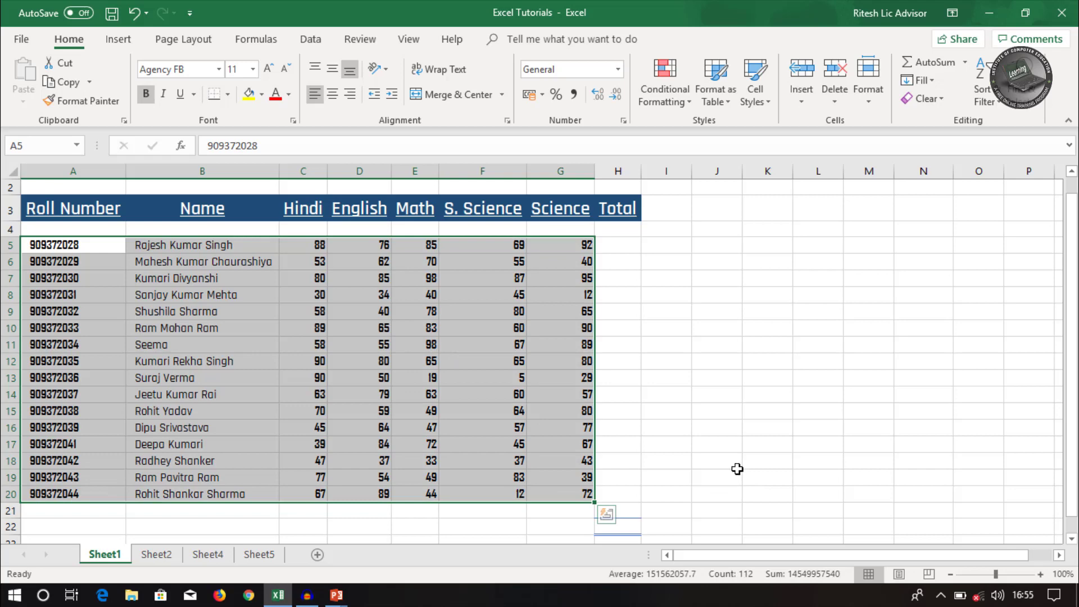
- Enter =SUM(C5:G5) in H5 so the first student's total shows 410
left_click(617, 245)
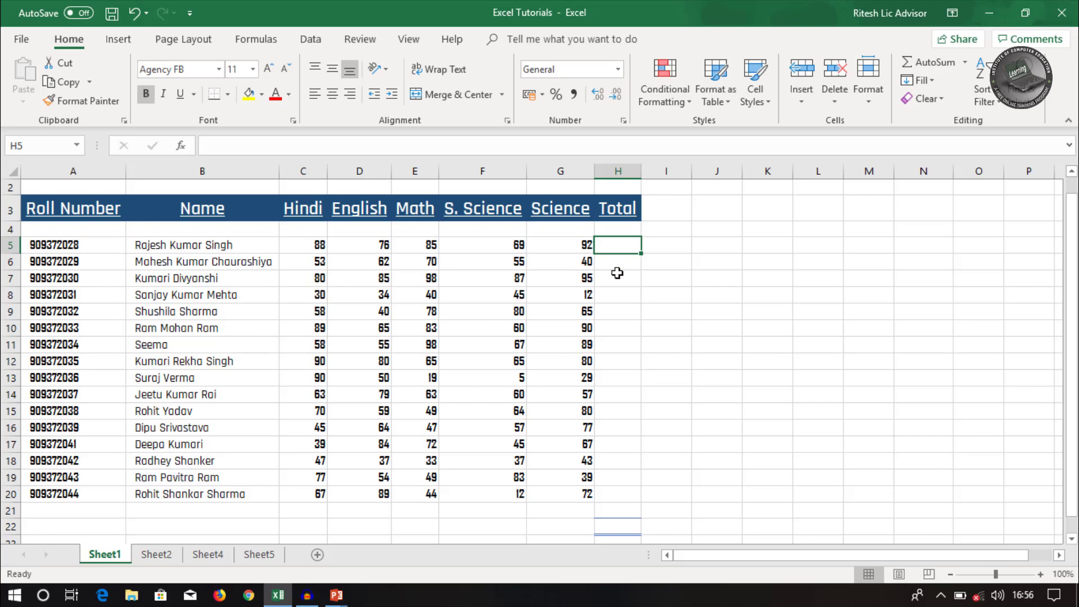
left_click(935, 65)
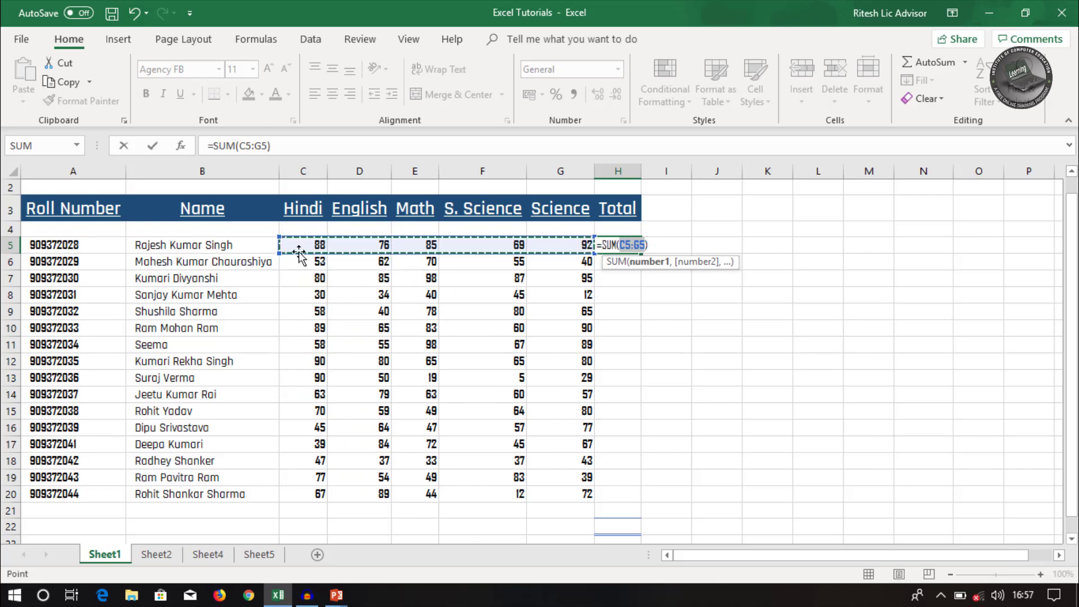
left_click_drag(298, 248, 501, 247)
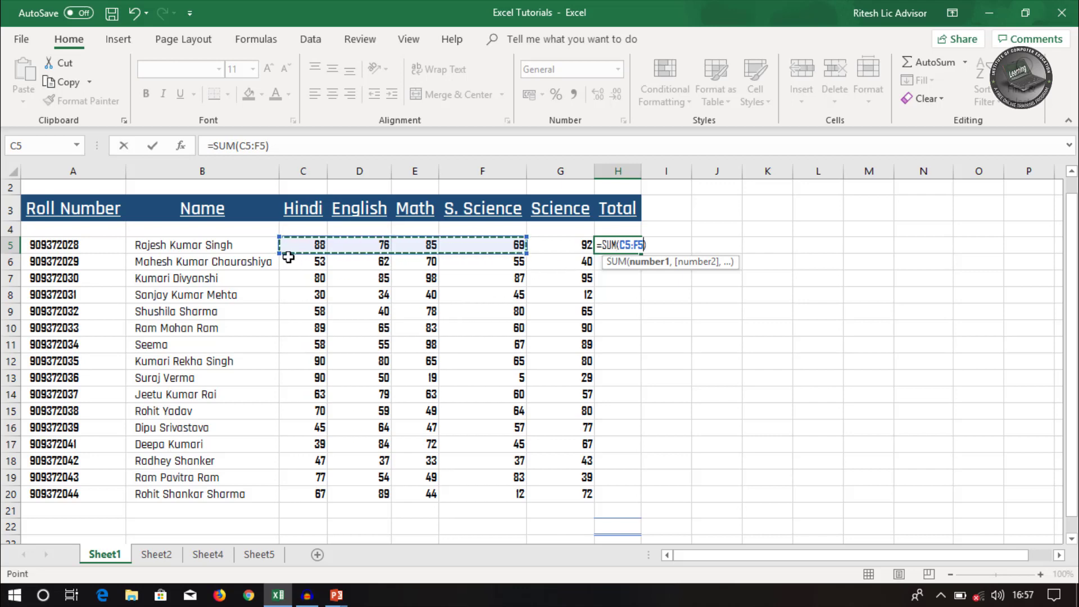
left_click_drag(313, 245, 556, 245)
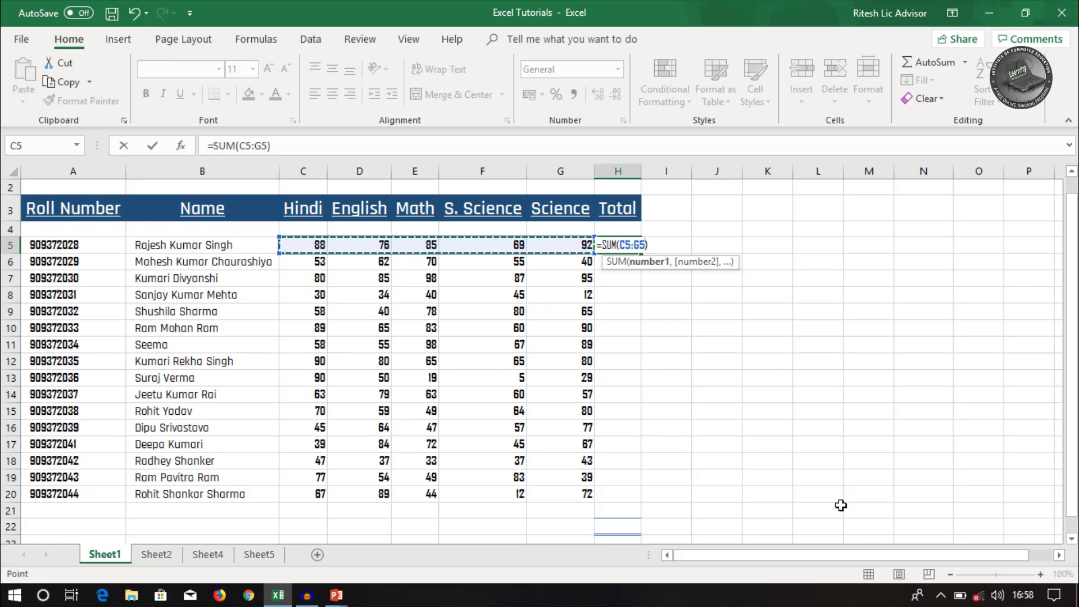
key("Tab")
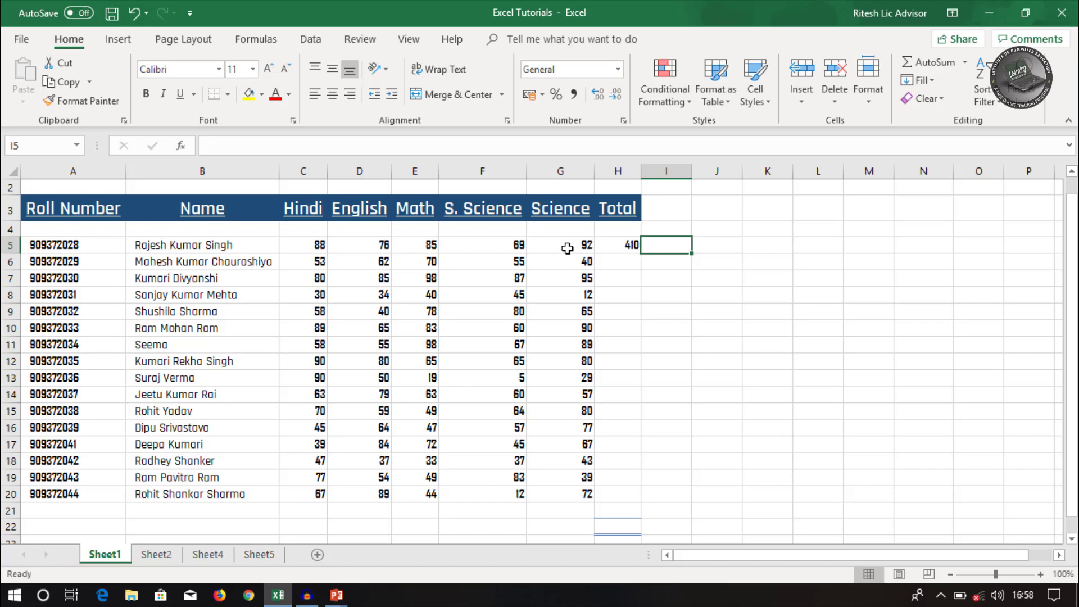
key("Left")
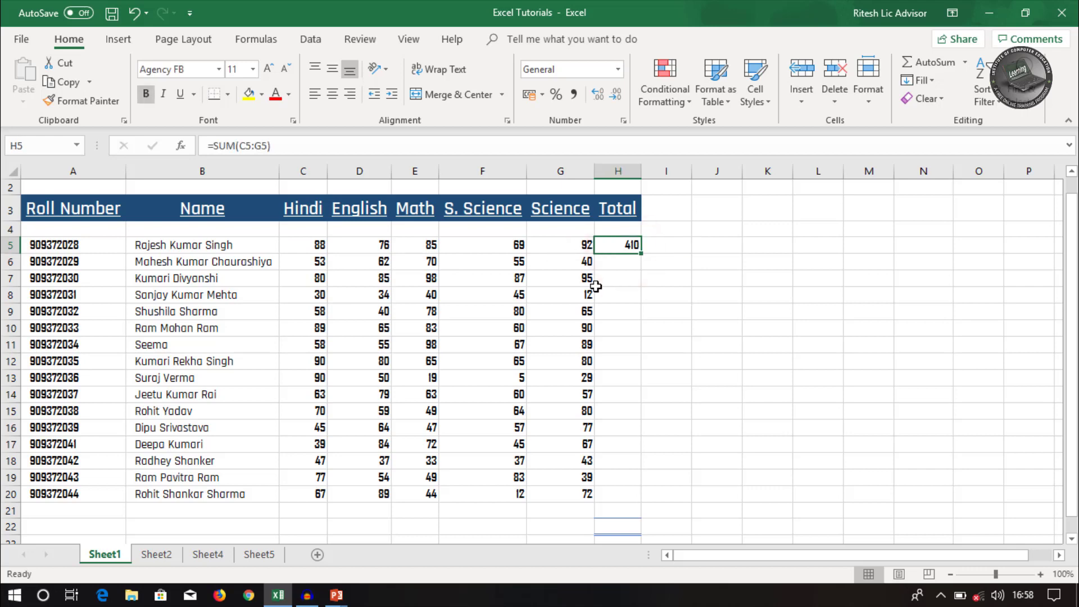
- AutoSum the second student's marks into H6 as =SUM(C6:G6), giving 280
left_click(620, 264)
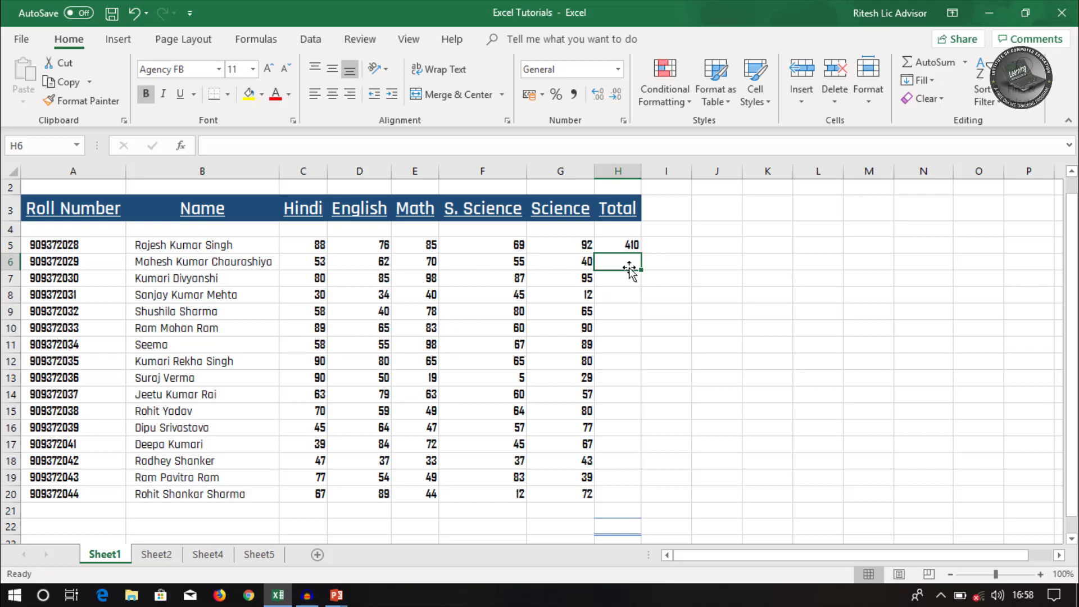
left_click(928, 66)
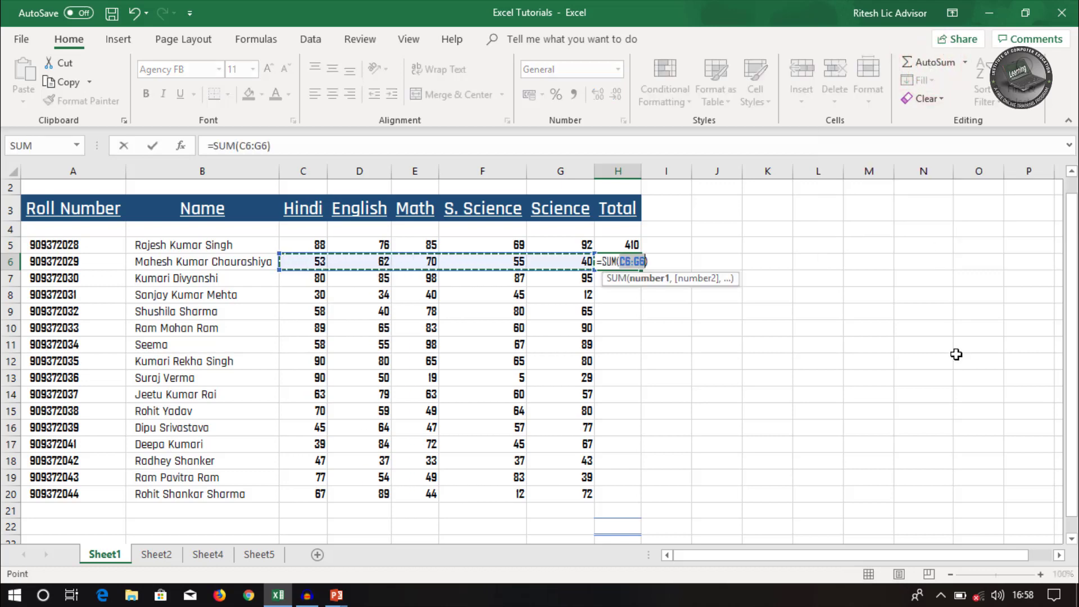
key("Tab")
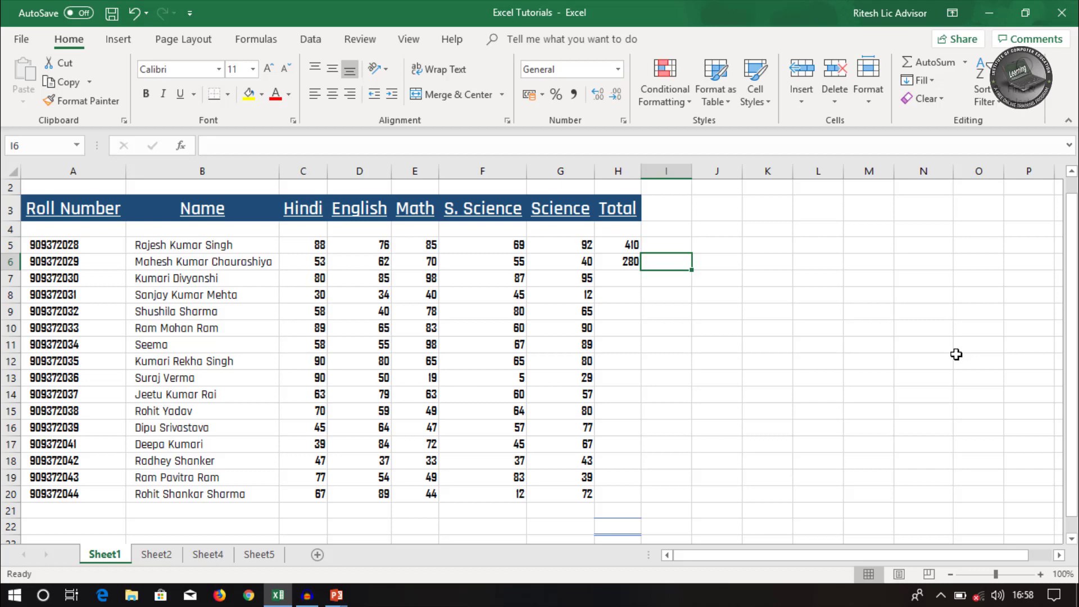
key("Left")
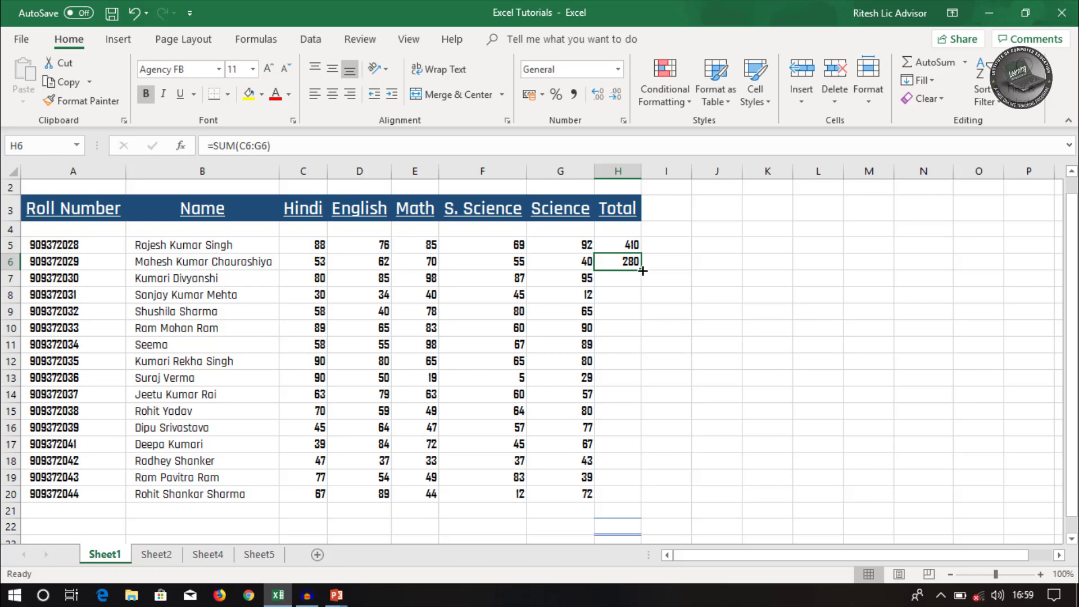
- Copy H6's SUM formula down to H20 so every student has a total
left_click_drag(643, 271, 645, 502)
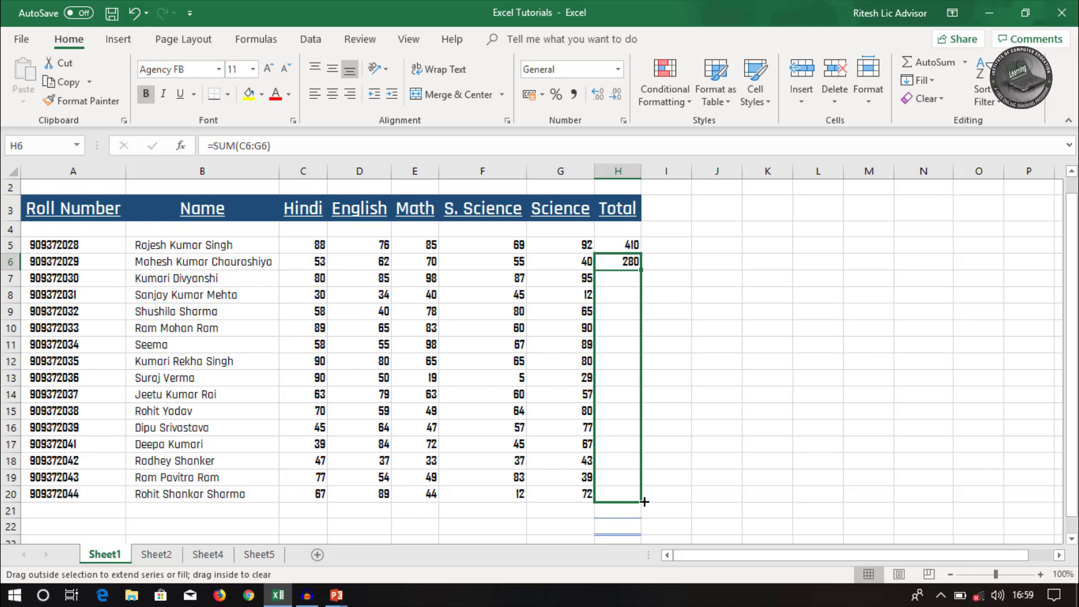
left_click_drag(645, 501, 645, 502)
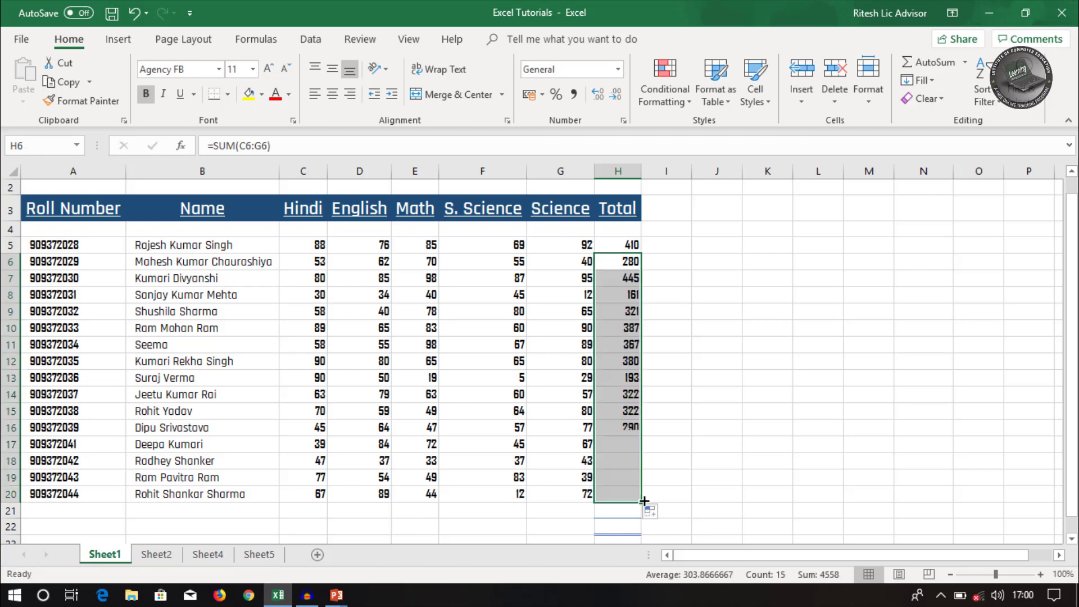
left_click(706, 418)
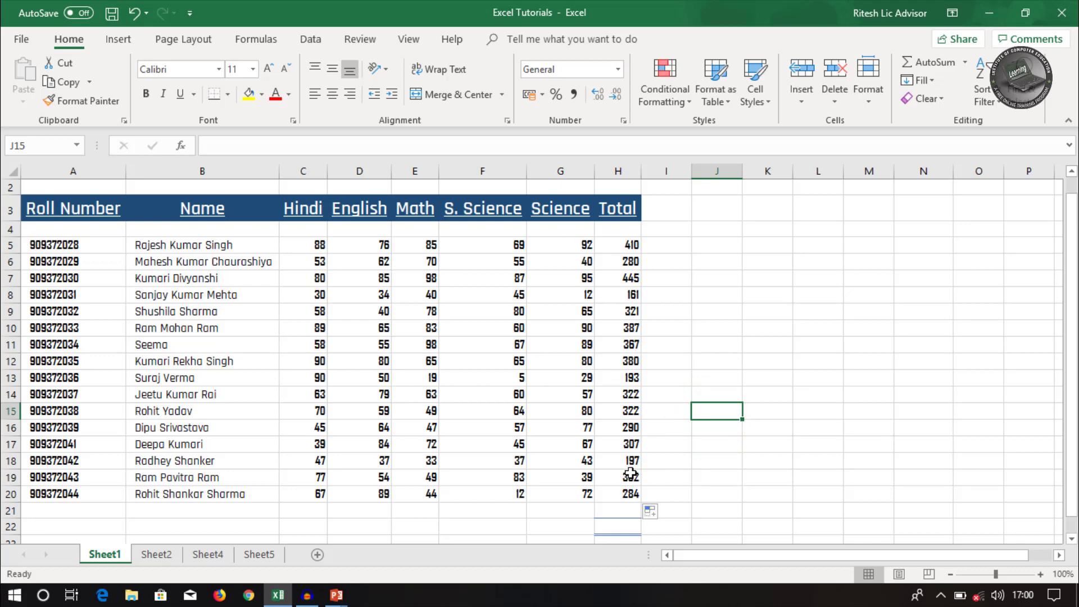
- Check the Total column formulas, including H5, then select cell H22
left_click(631, 477)
left_click(628, 311)
left_click(628, 244)
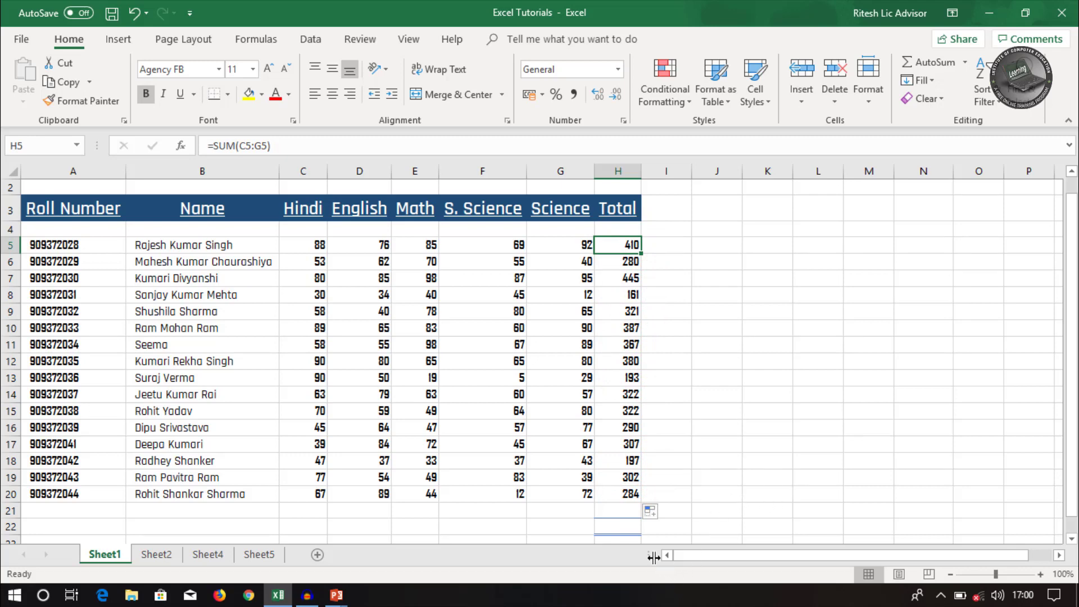
left_click(627, 530)
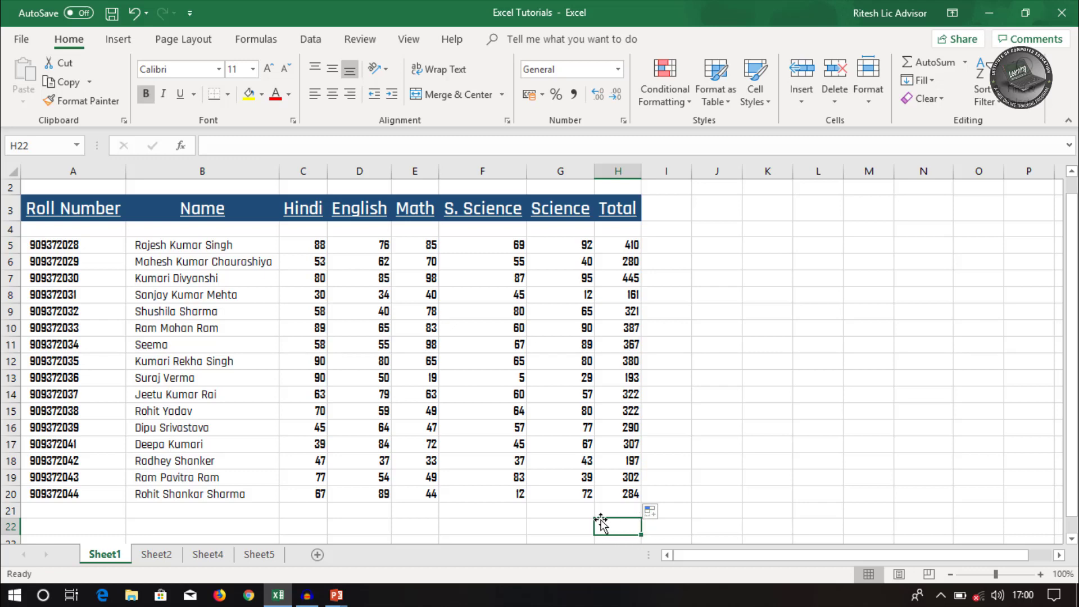
left_click(930, 63)
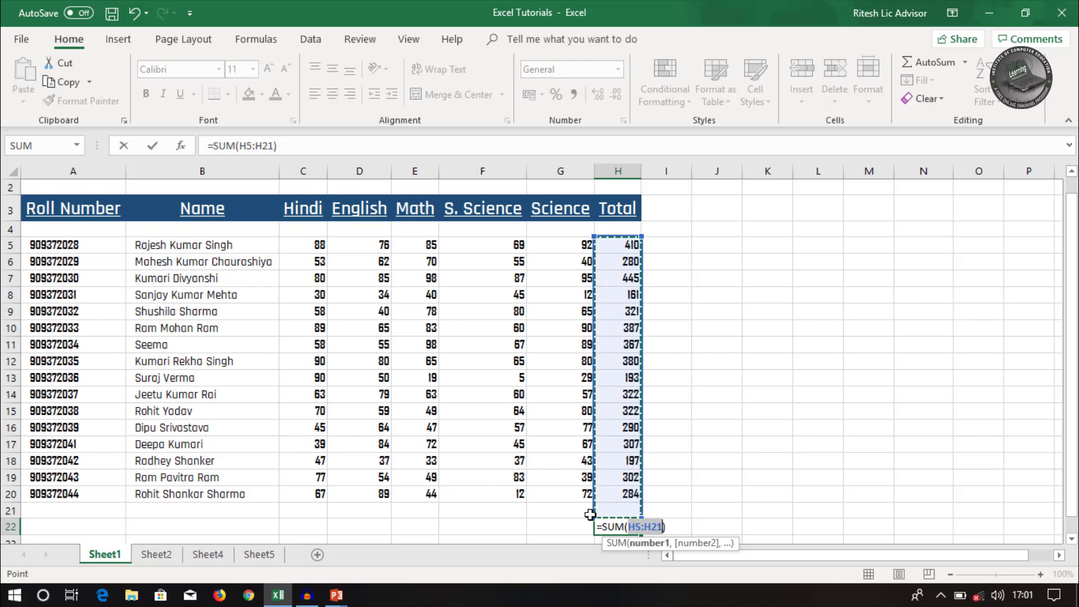
left_click_drag(623, 245, 620, 440)
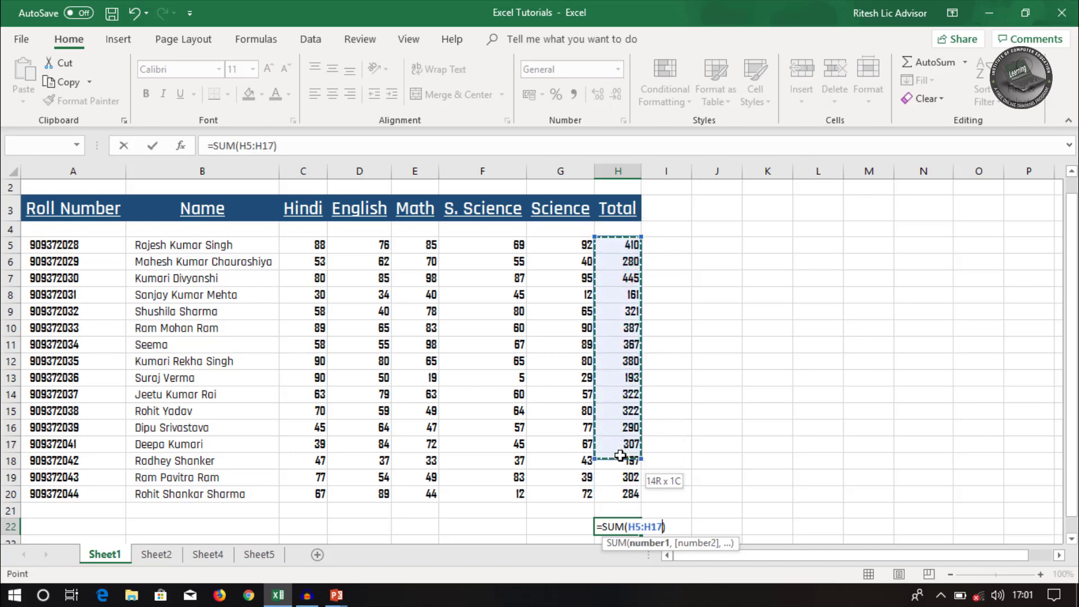
left_click_drag(621, 441, 624, 494)
key("Tab")
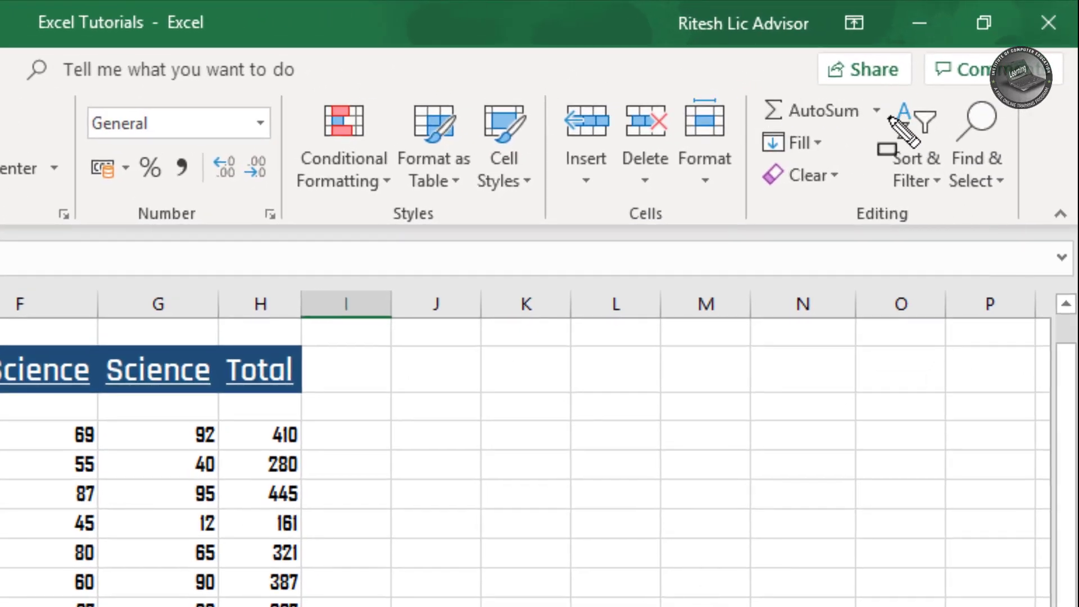
left_click_drag(862, 92, 892, 134)
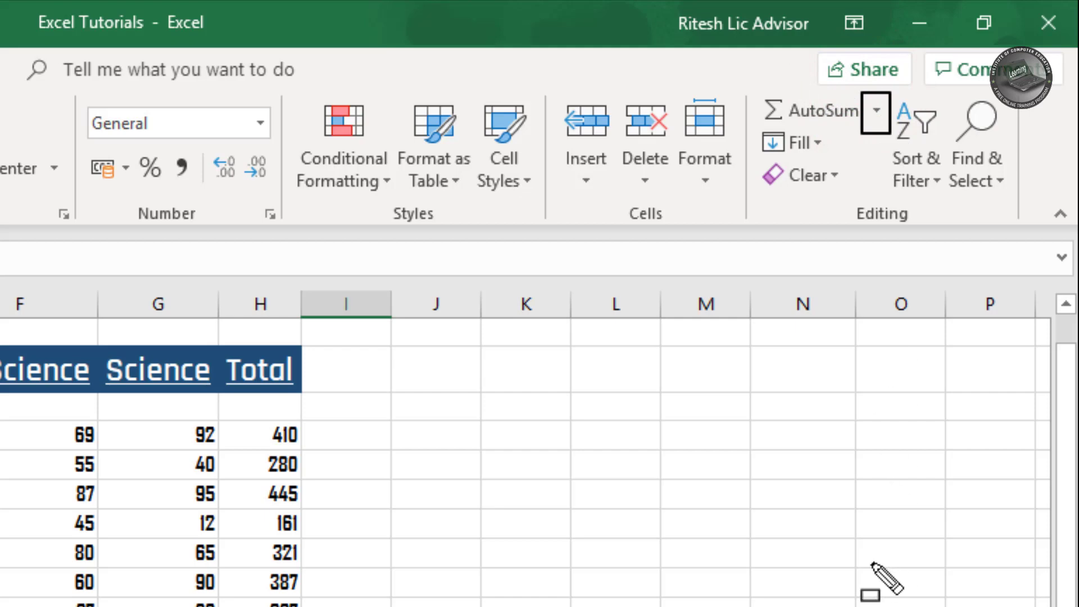
key("Escape")
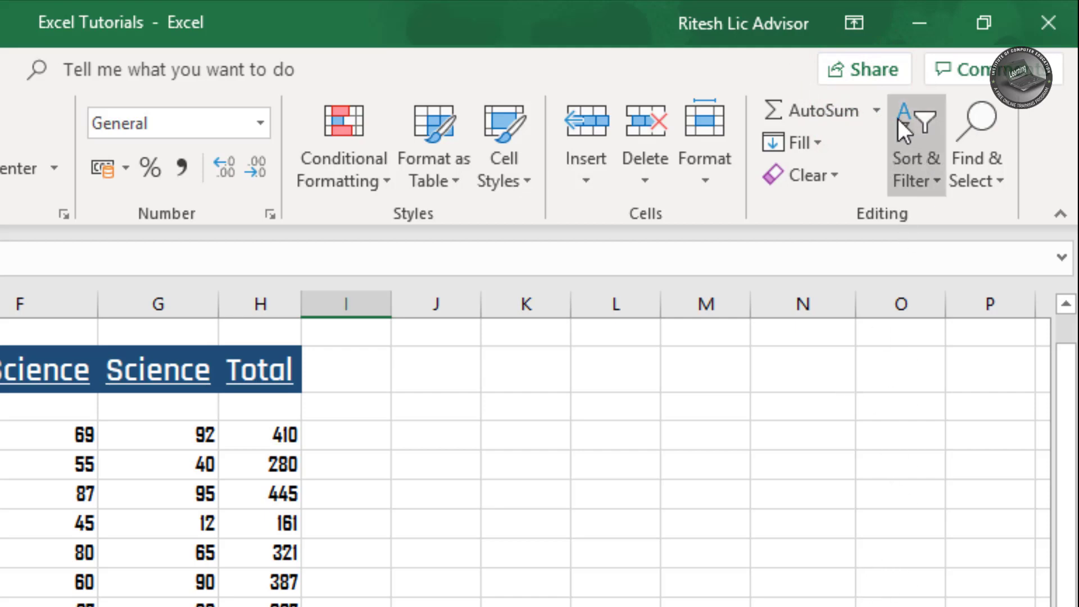
left_click(877, 110)
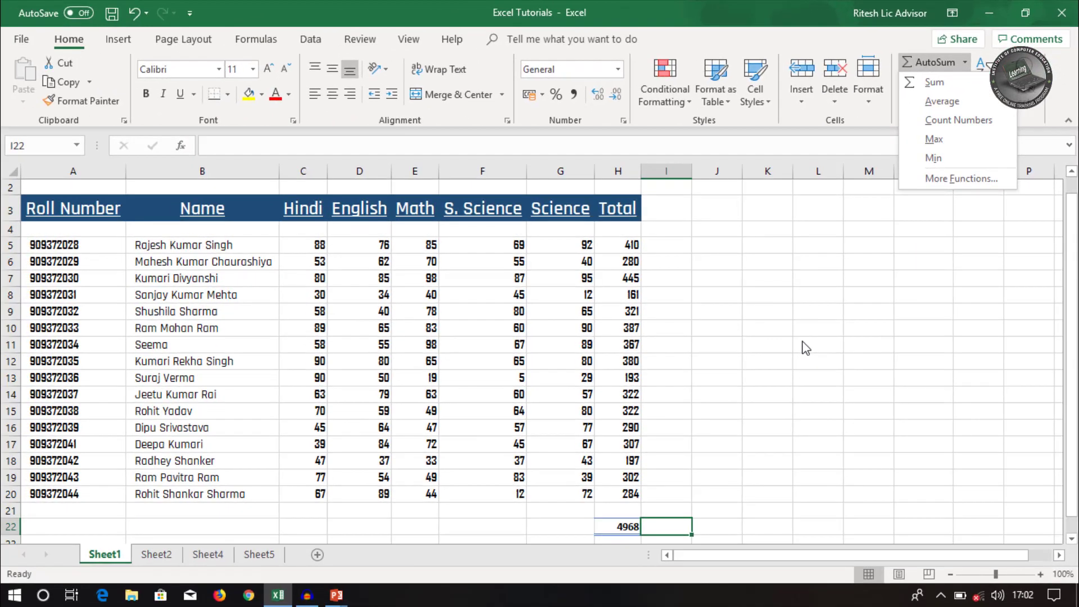
left_click(806, 348)
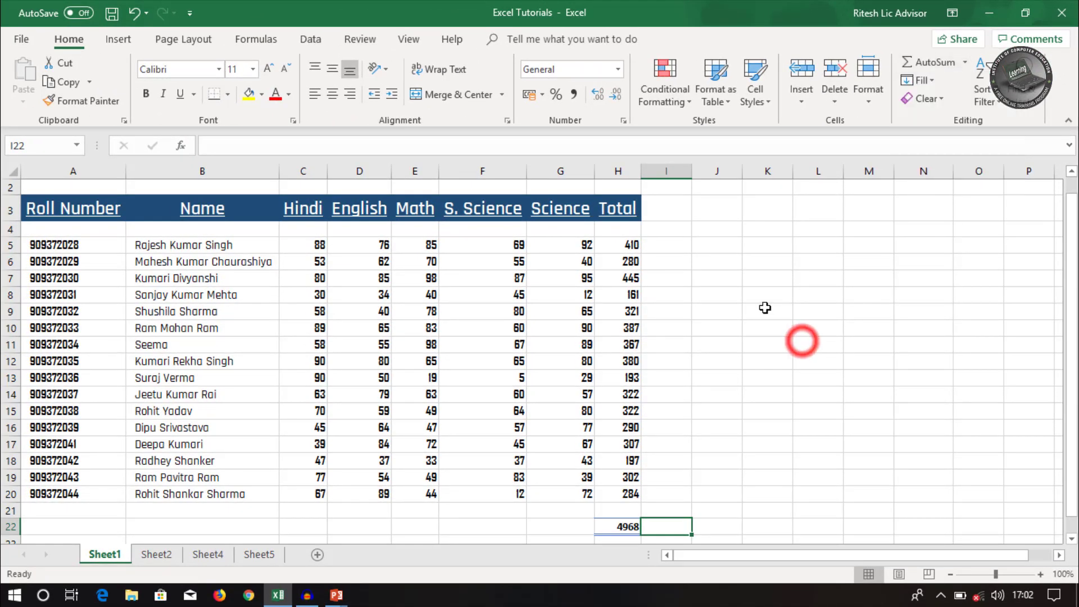
left_click(716, 261)
left_click_drag(305, 247, 559, 250)
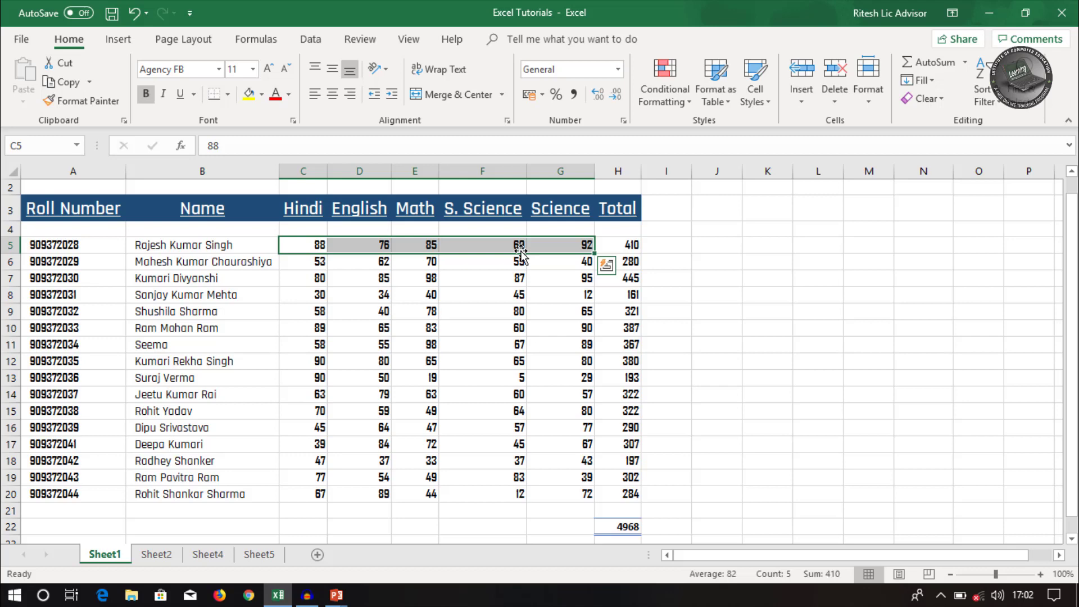
left_click(710, 245)
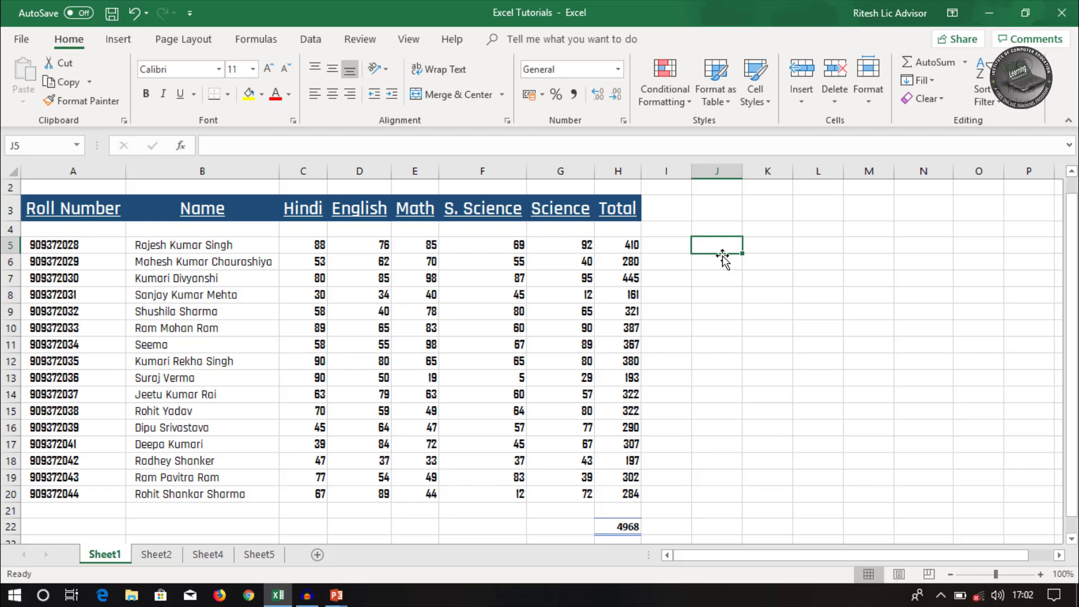
- Insert =AVERAGE(C5:G5) in J5, giving the first student's average of 82
left_click(964, 63)
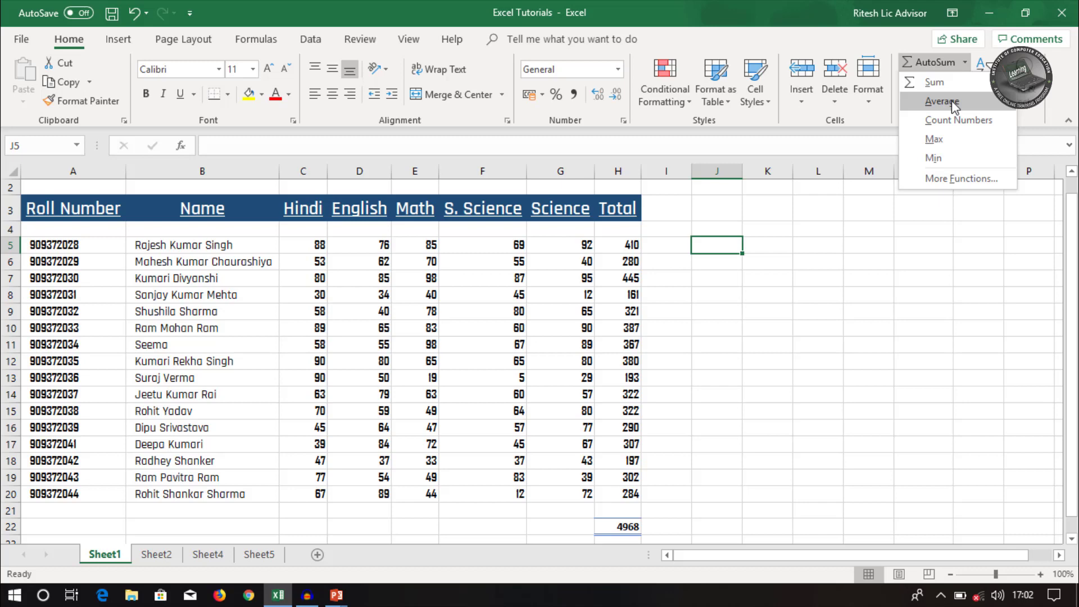
left_click(942, 101)
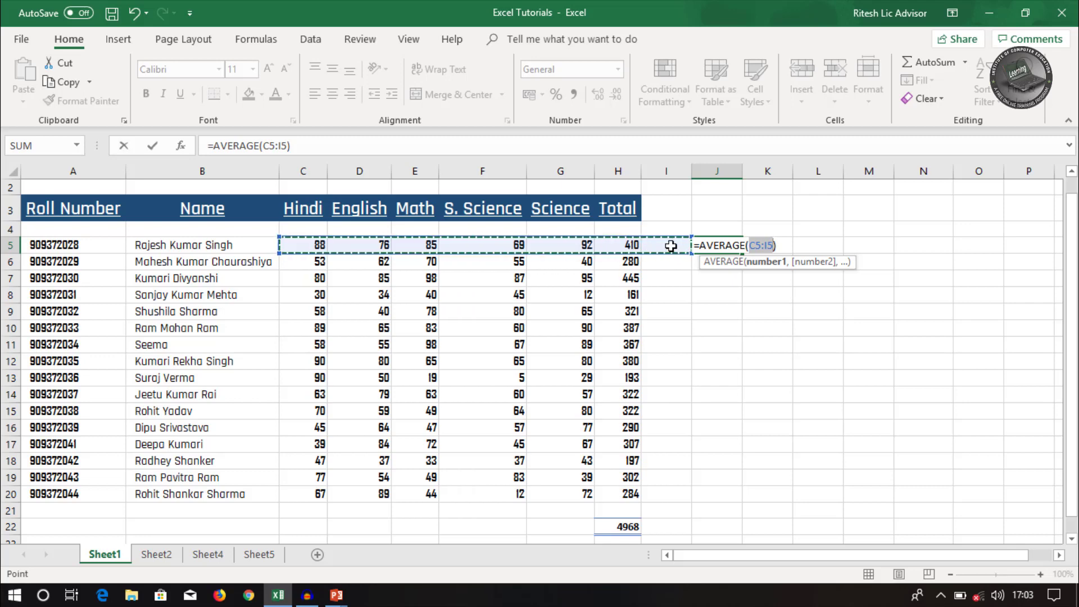
left_click(305, 245)
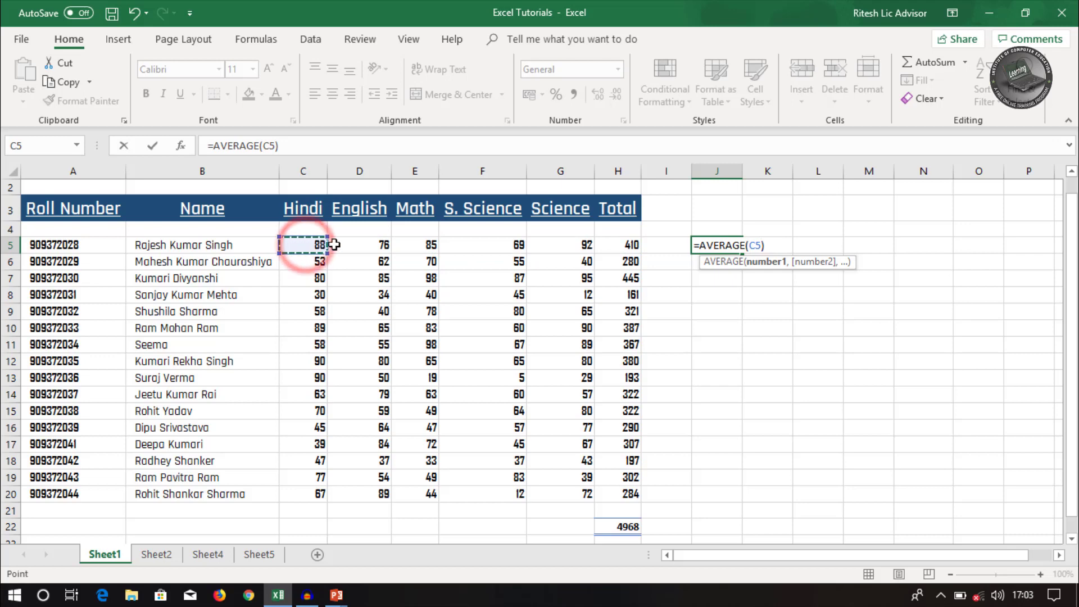
left_click_drag(335, 245, 561, 242)
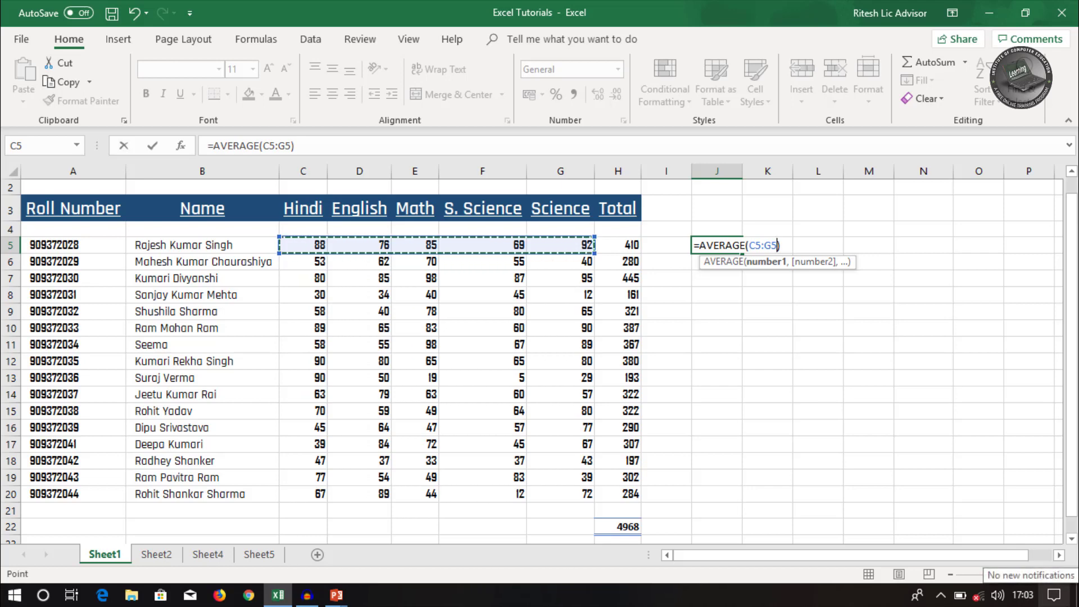
key("Tab")
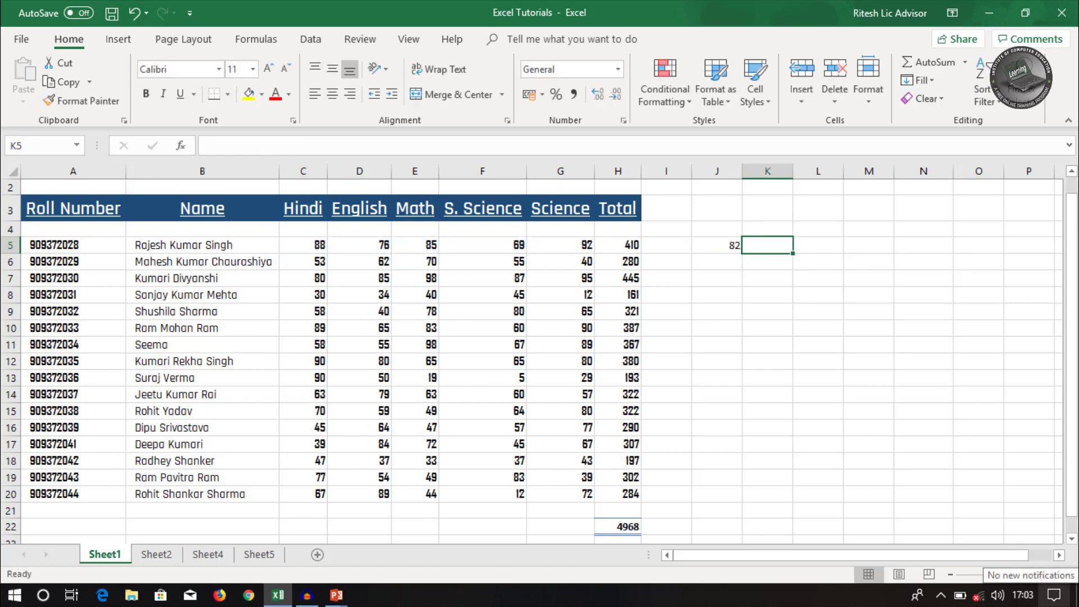
- Copy J5's average formula down to J20, ending with 56.8
left_click(705, 253)
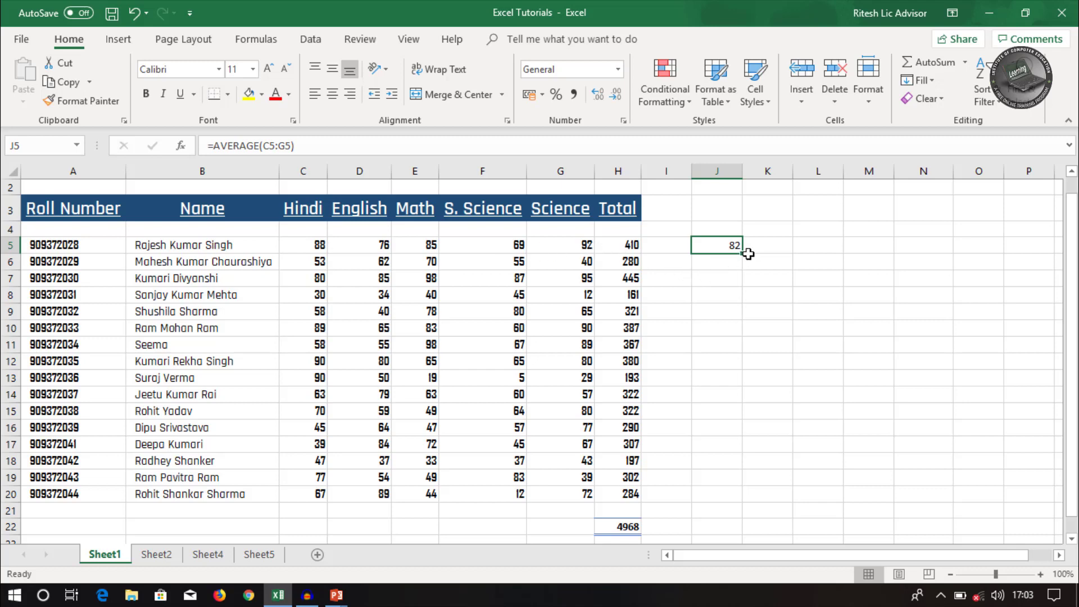
left_click_drag(745, 253, 739, 500)
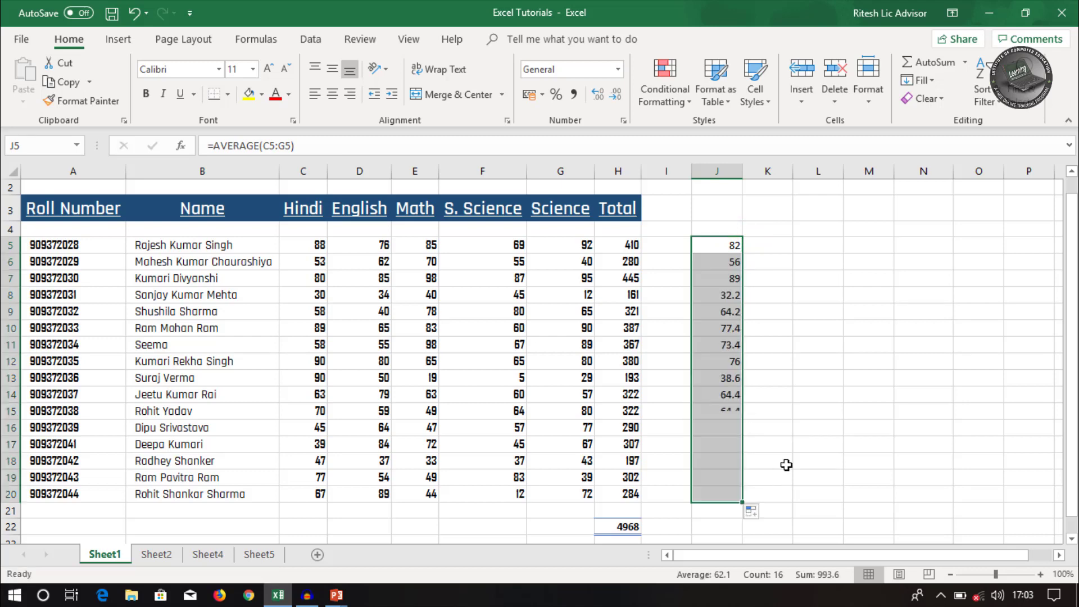
key("Right")
key("Right")
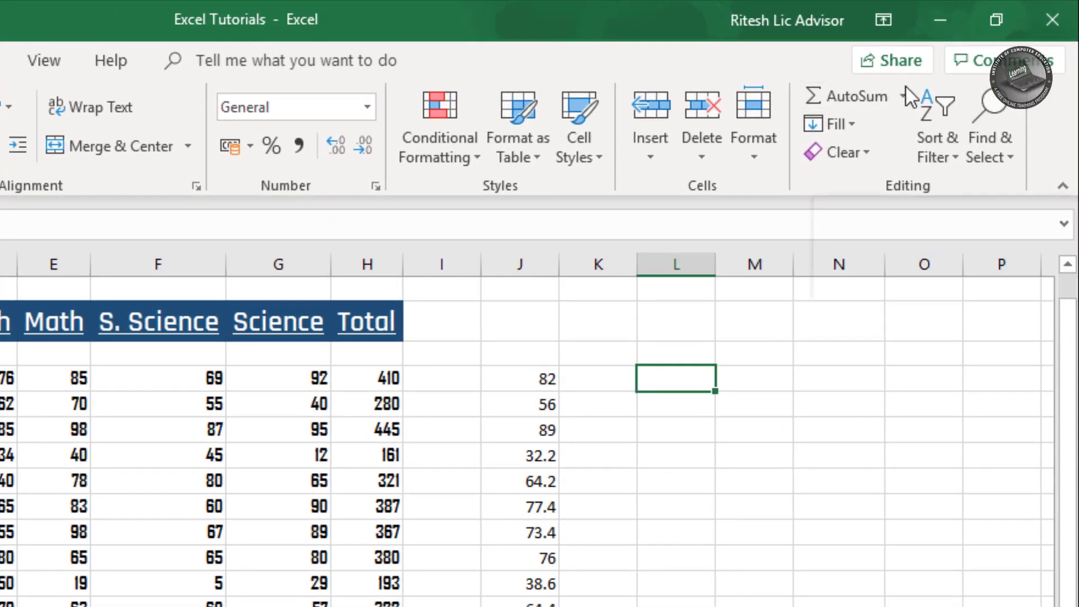
- Select the row 5 marks C5:G5, then pick L5 and show the AutoSum function list
left_click(965, 62)
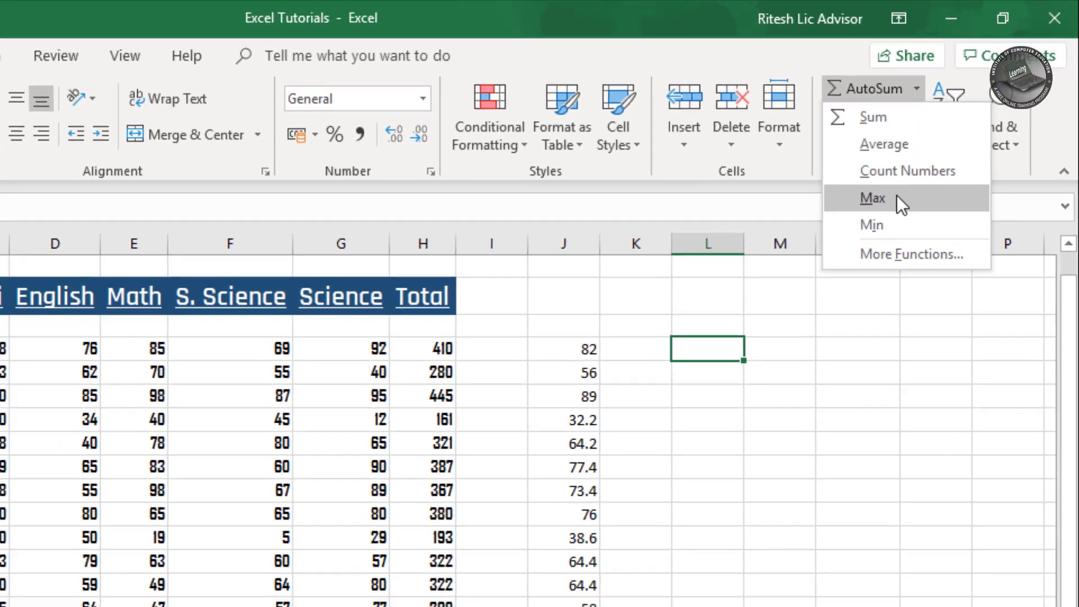
left_click(311, 245)
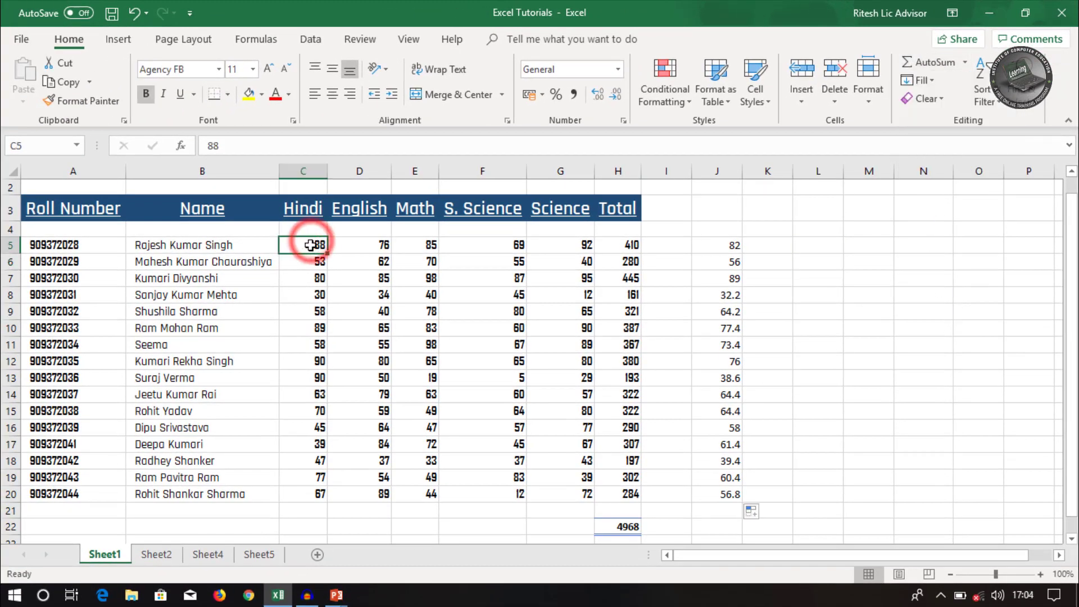
left_click_drag(310, 245, 584, 251)
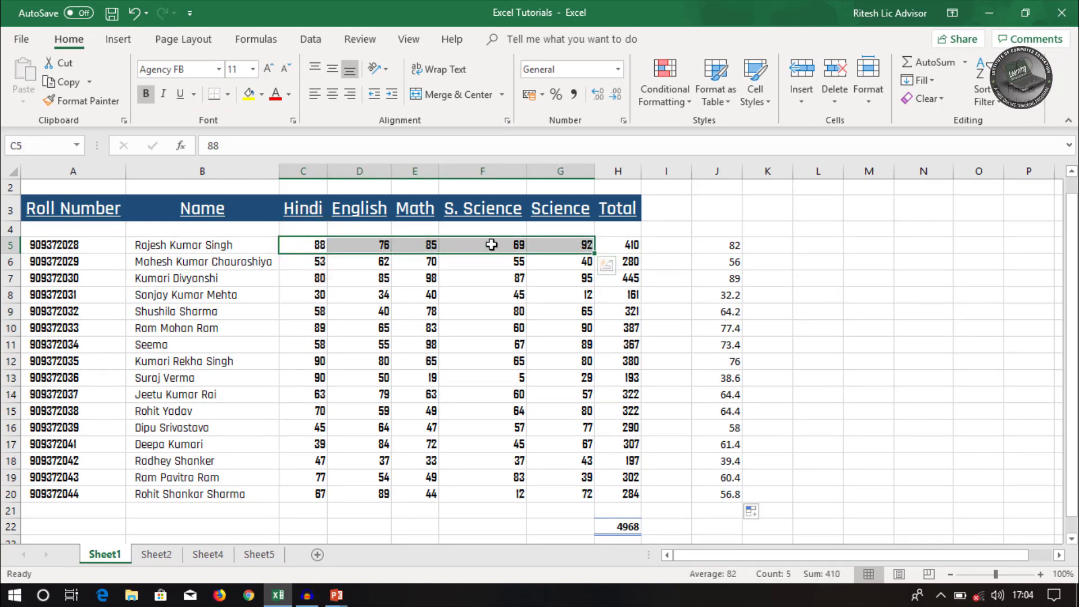
left_click(818, 248)
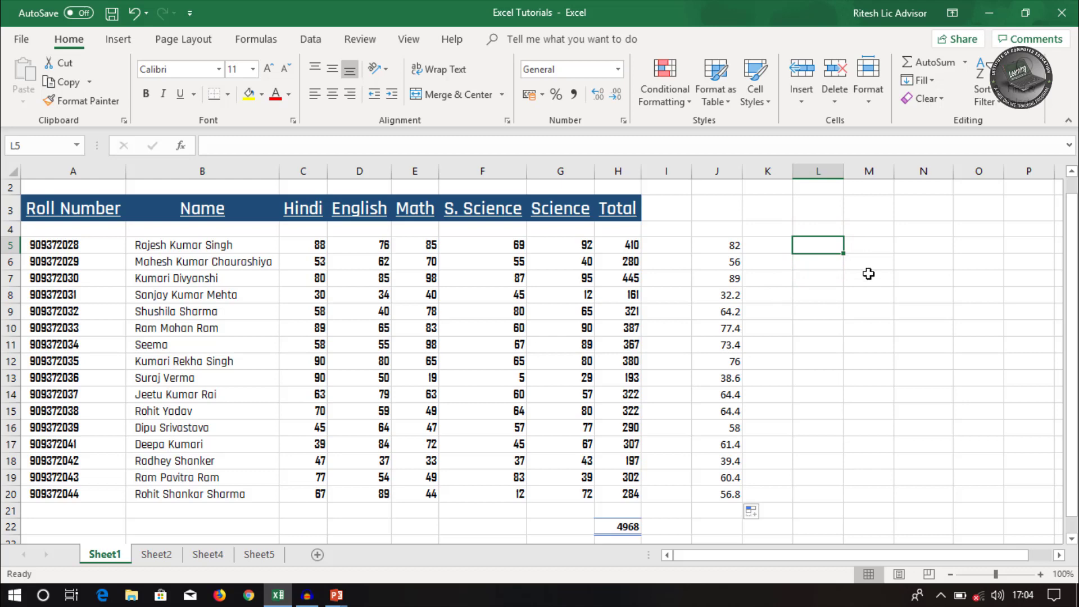
left_click(965, 63)
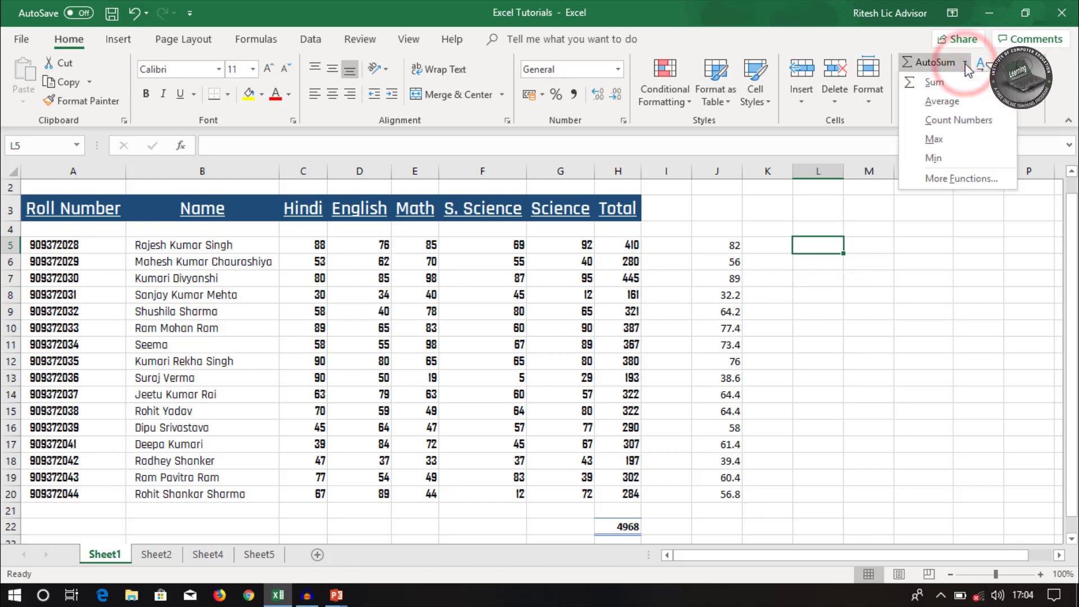
- Insert =COUNT(C5:G5) in L5, counting the first student's 5 marks
left_click(958, 121)
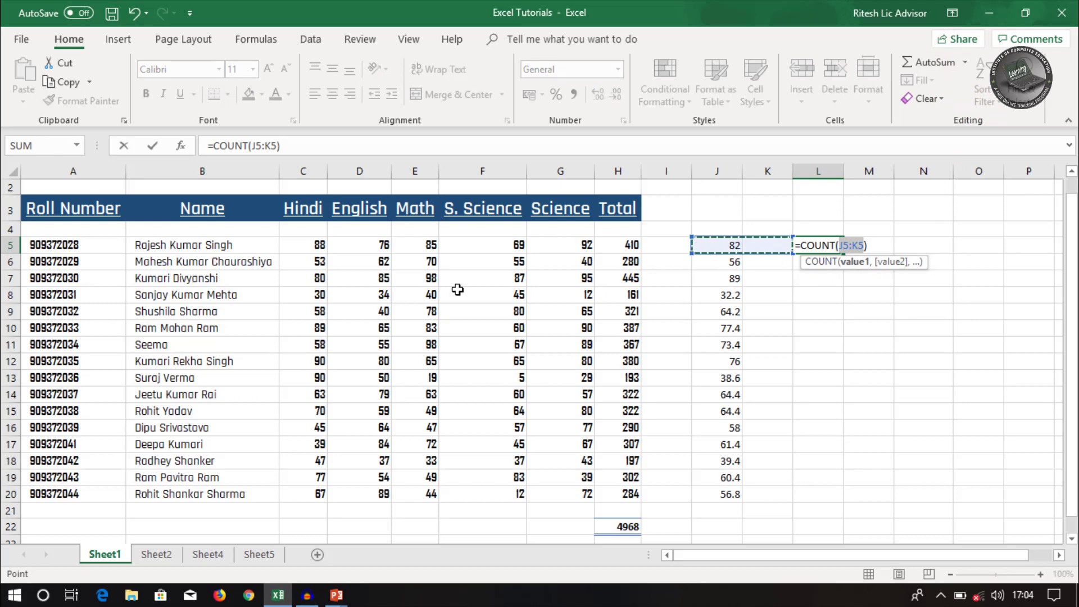
left_click_drag(317, 245, 555, 244)
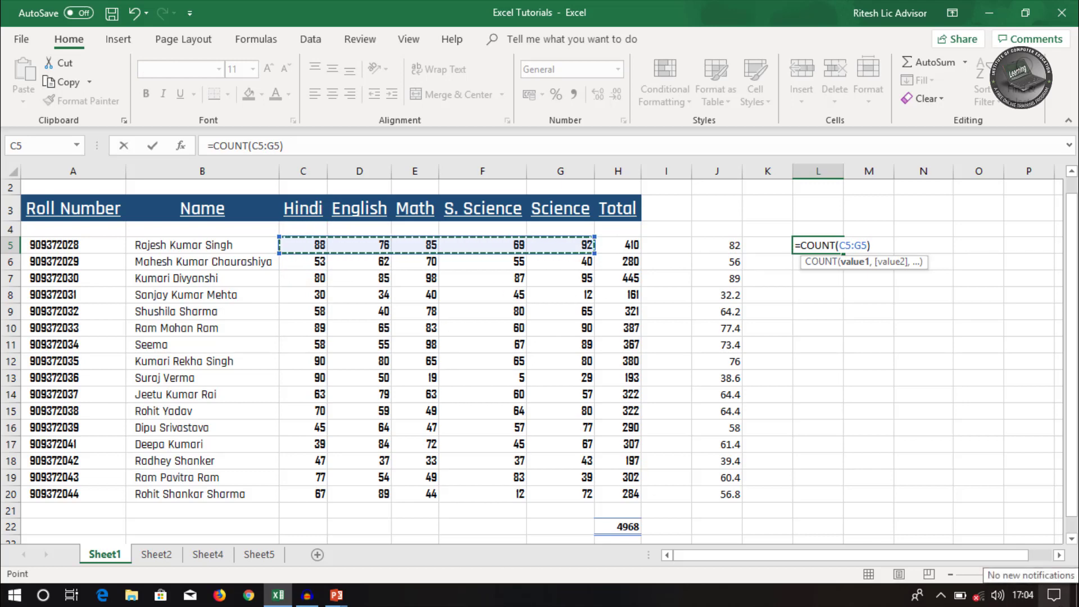
key("Tab")
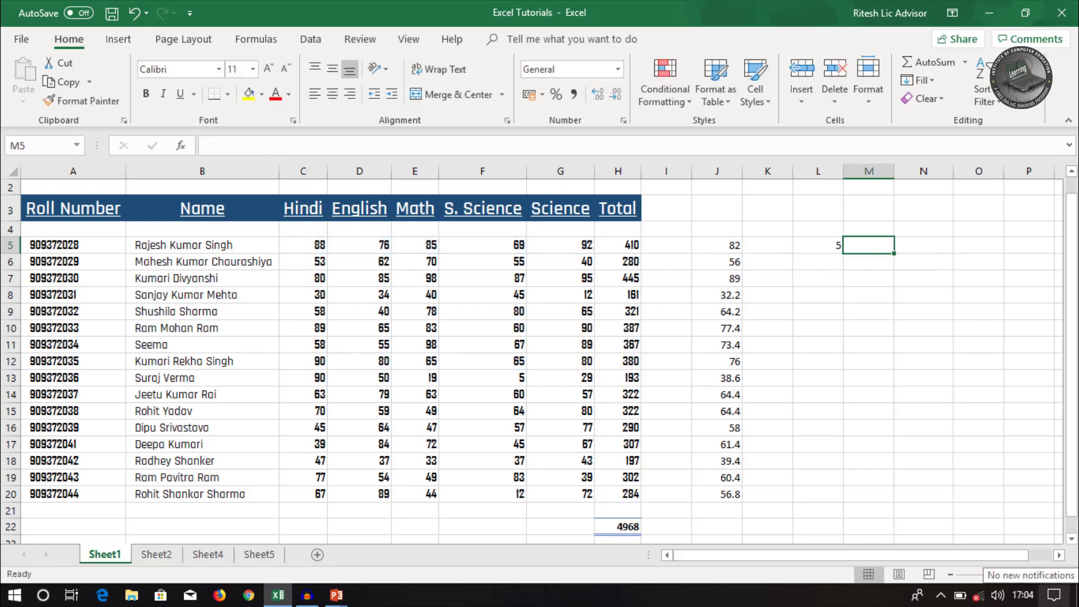
- Copy L5's count formula down to L20, then select N5
left_click(809, 246)
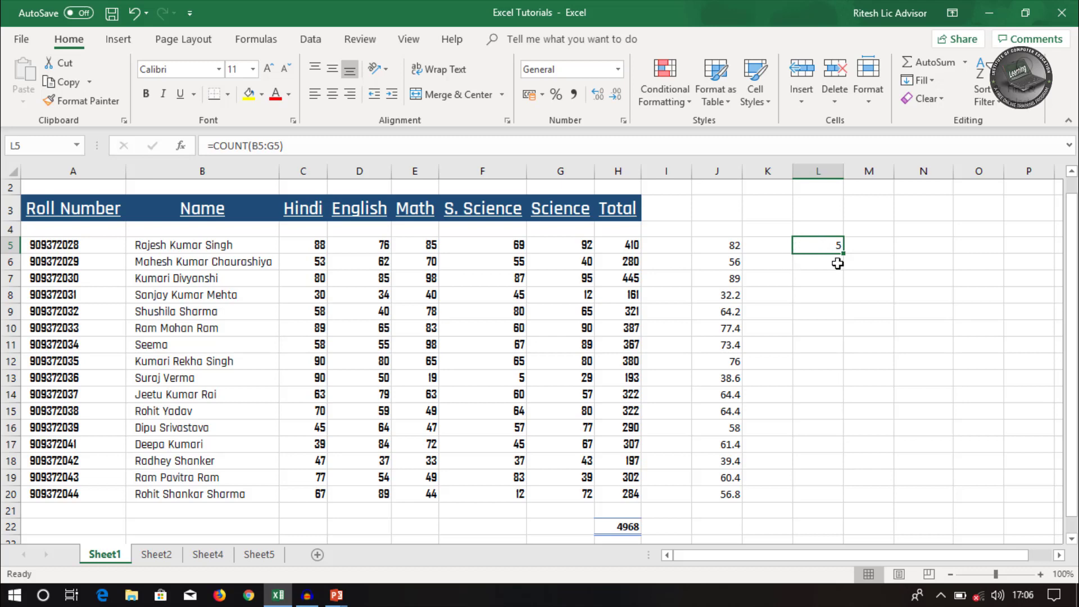
left_click_drag(844, 252, 850, 505)
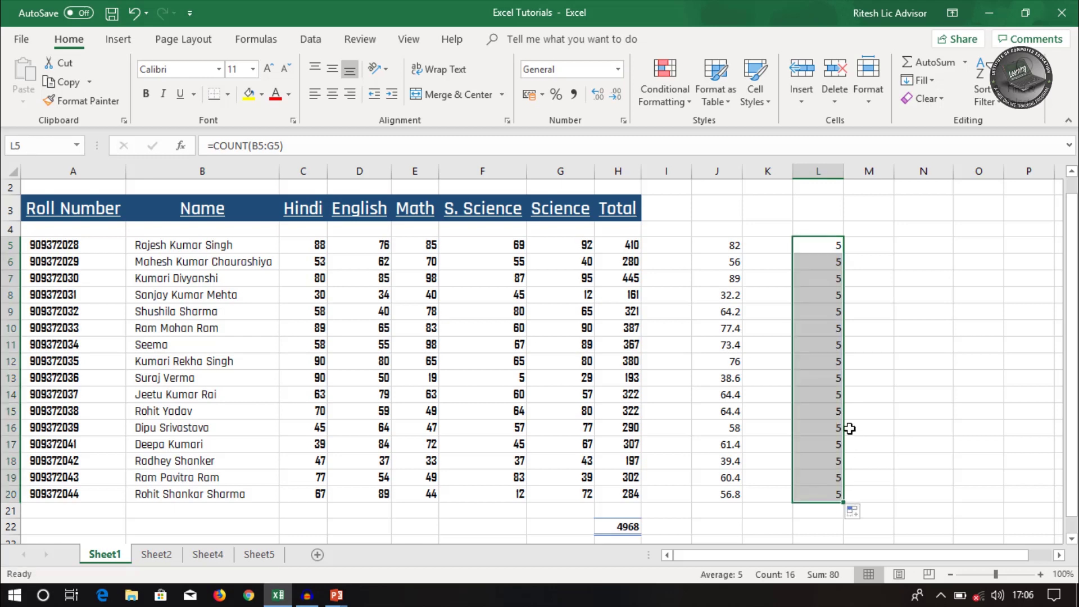
left_click(904, 245)
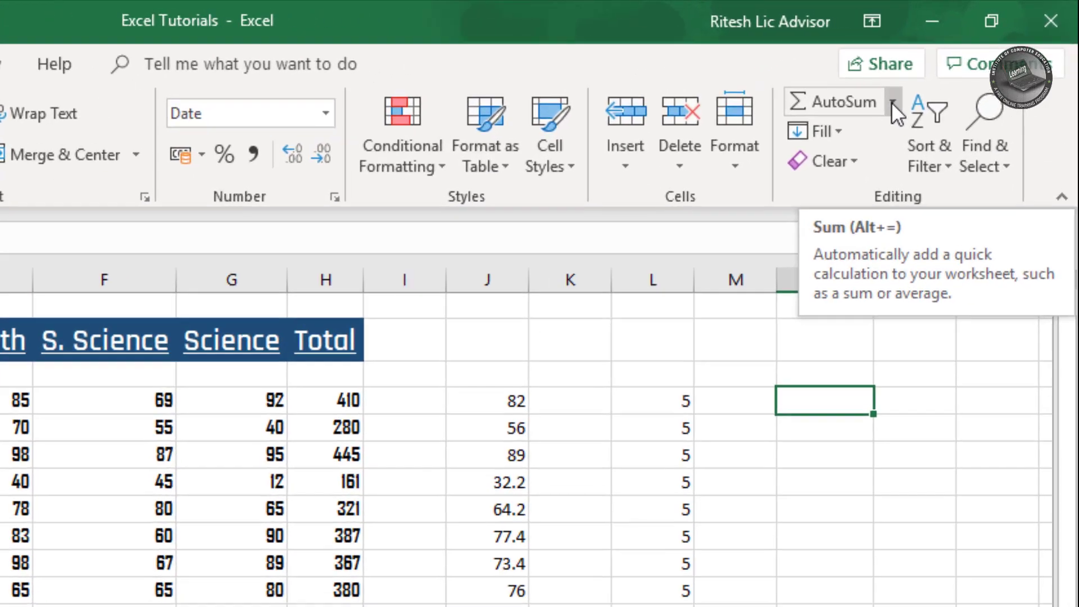
- Select the first student's marks C5:G5, then choose N5 for the maximum
left_click(965, 66)
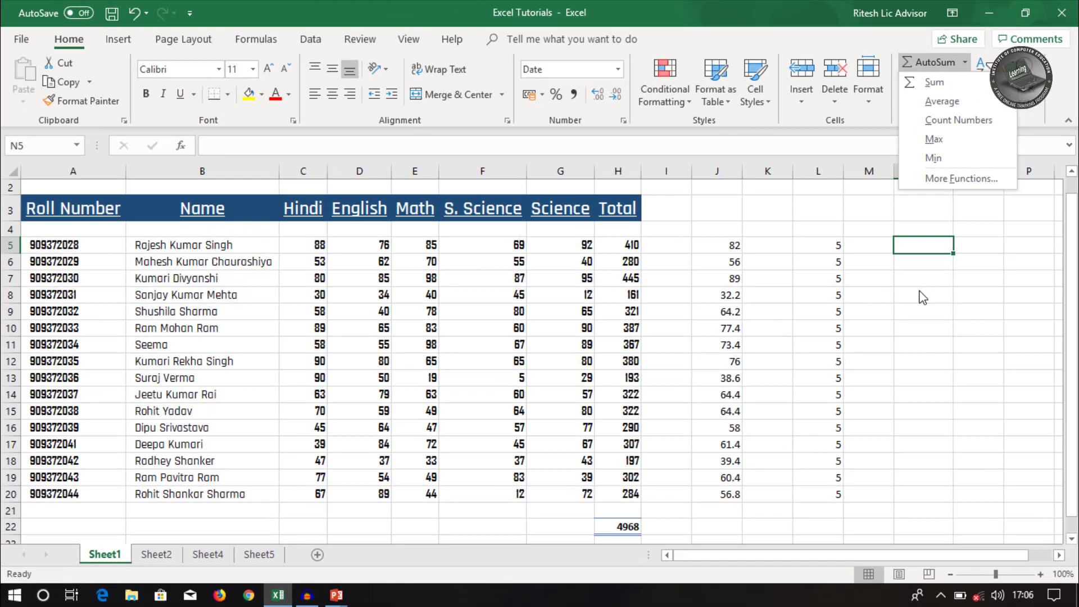
left_click(919, 290)
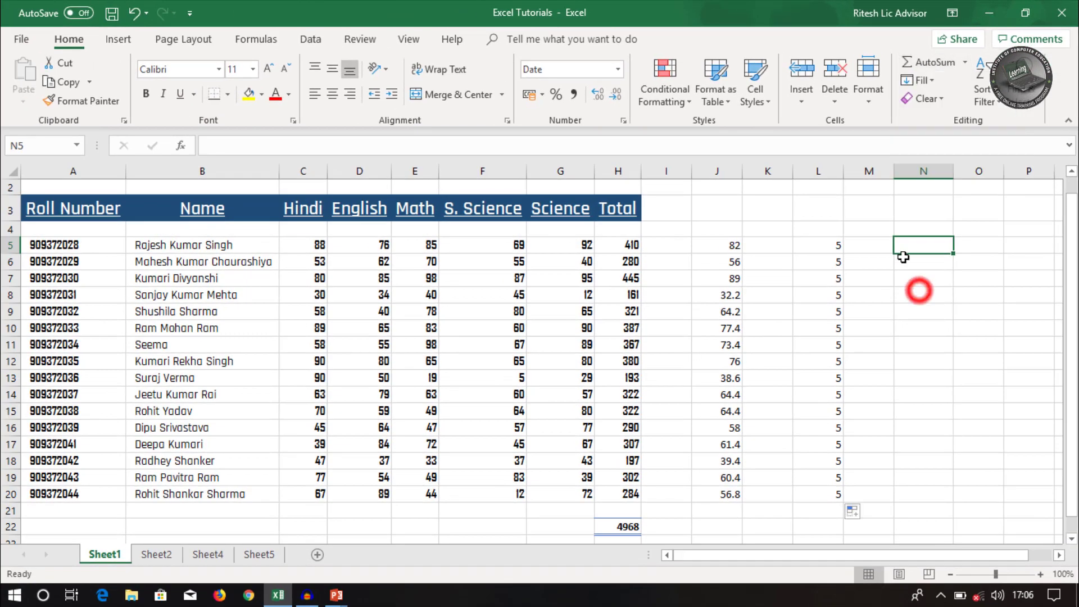
left_click(860, 245)
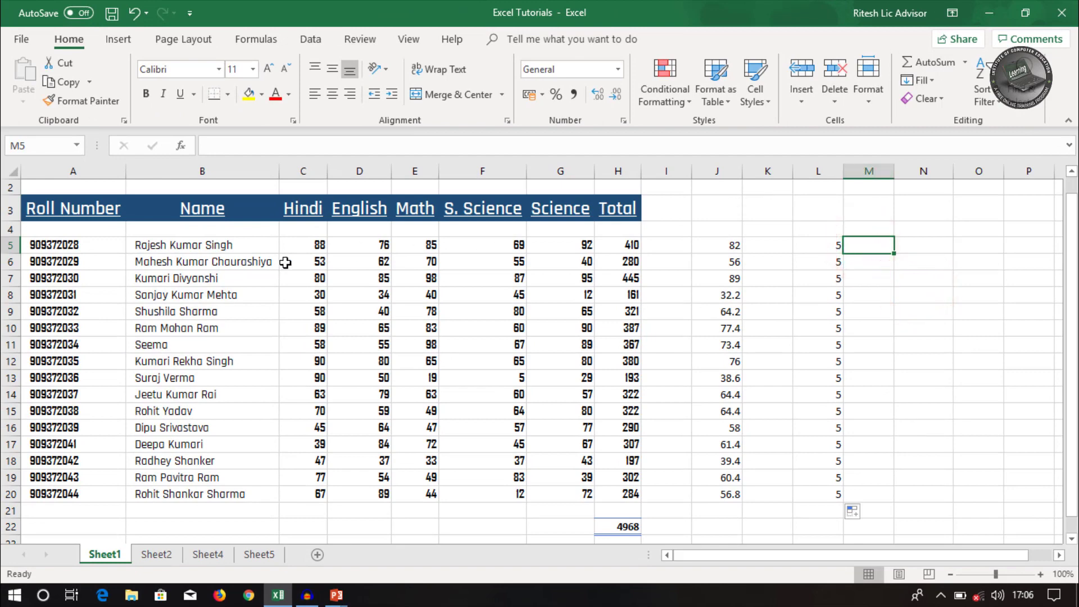
left_click_drag(317, 244, 551, 245)
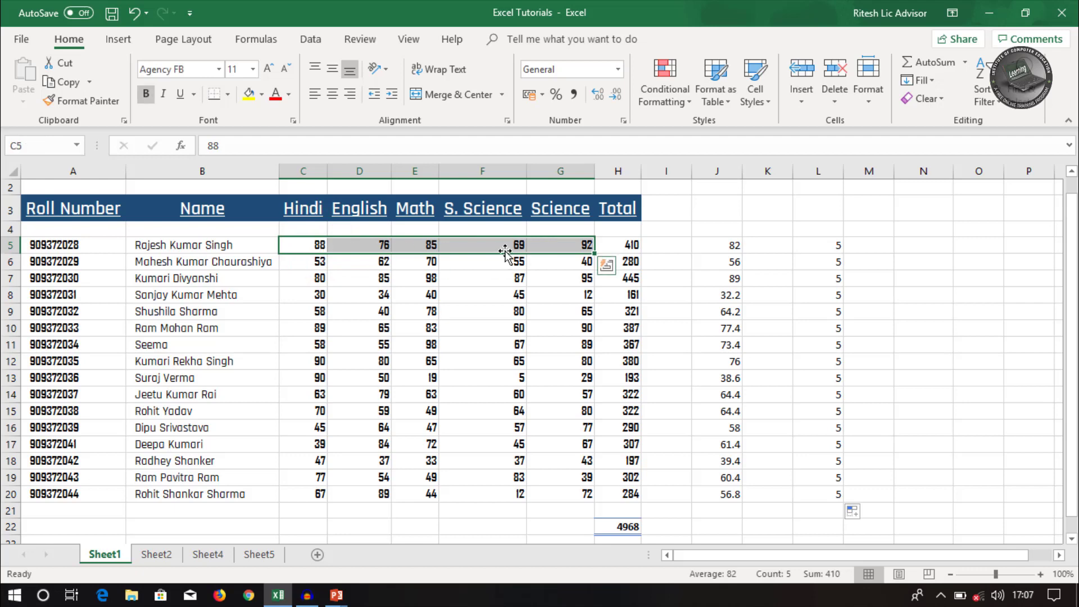
left_click(907, 252)
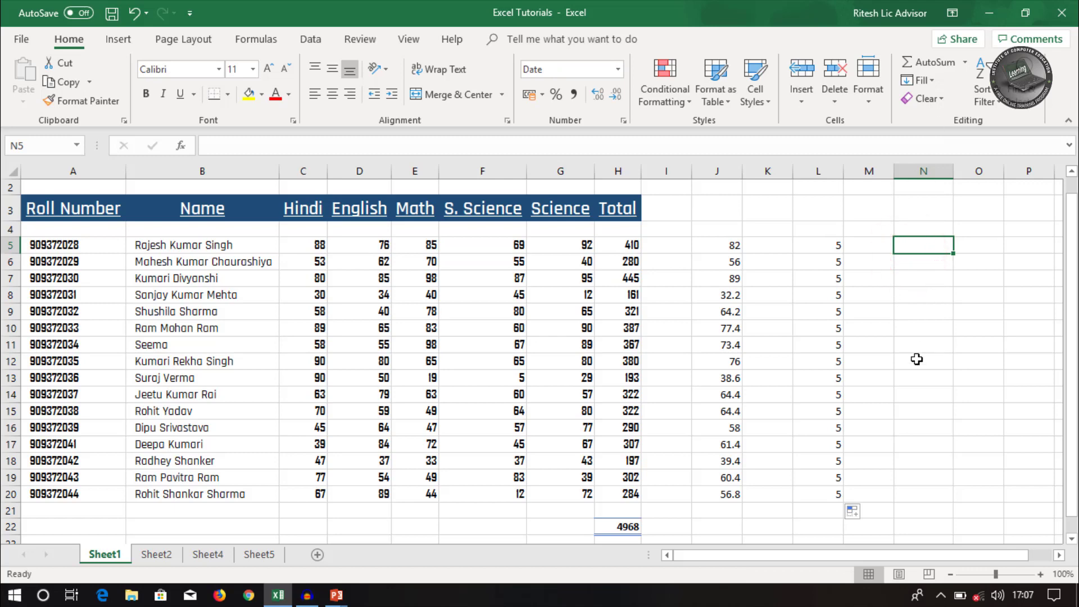
- Insert =MAX(C5:G5) in N5, showing the highest mark 92, and recheck its range
left_click(965, 62)
left_click(958, 138)
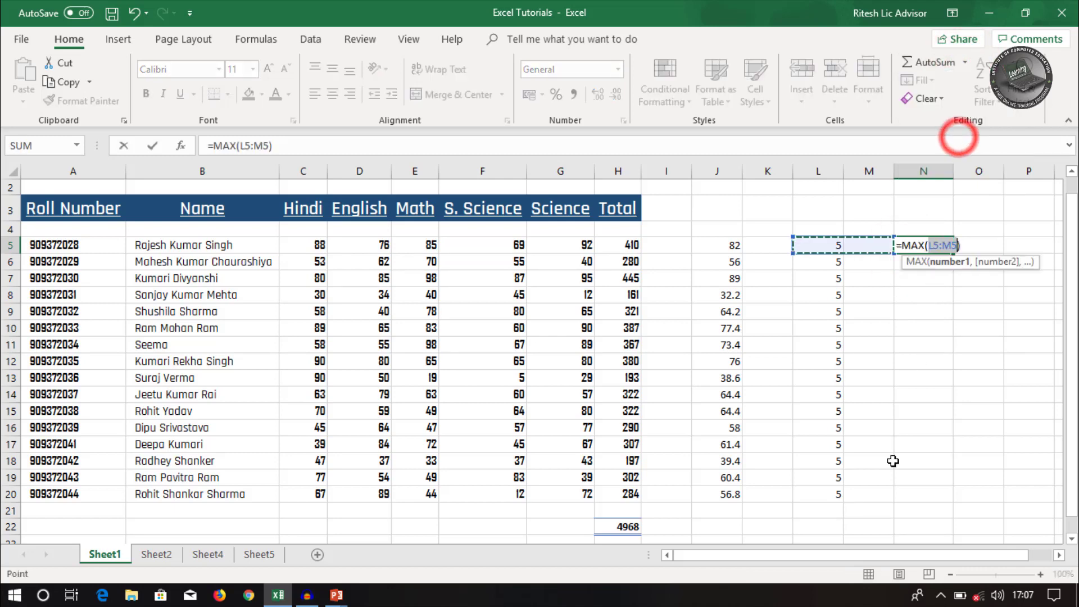
left_click_drag(318, 245, 548, 243)
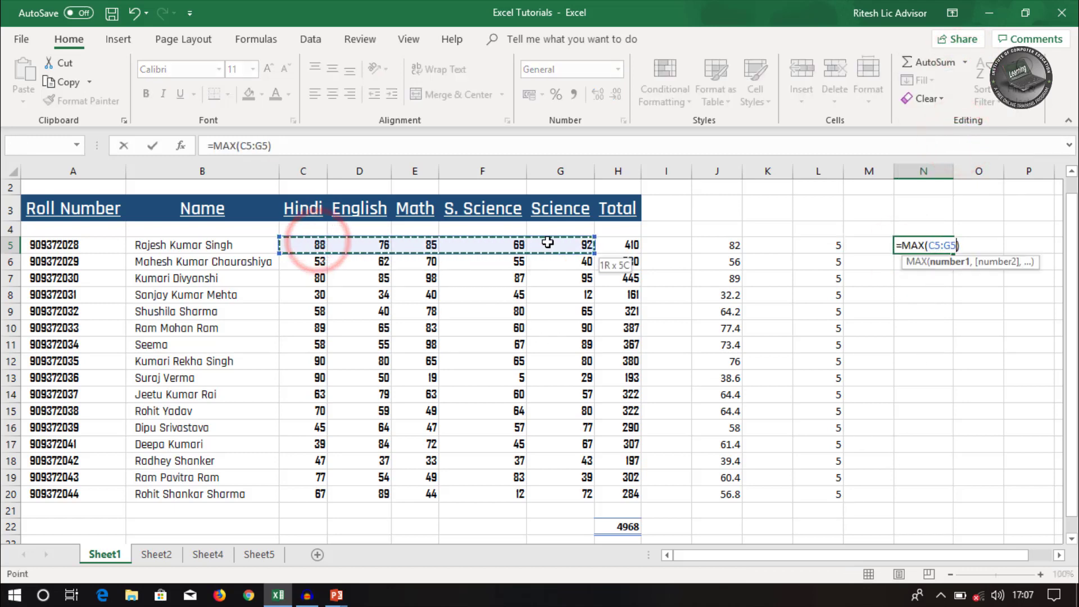
key("Tab")
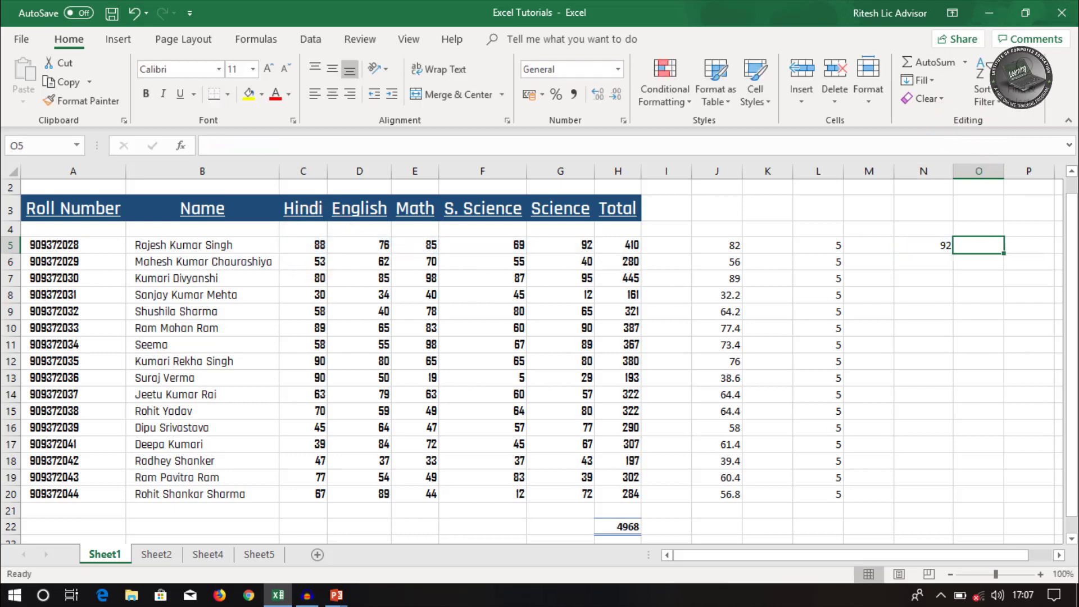
left_click(923, 245)
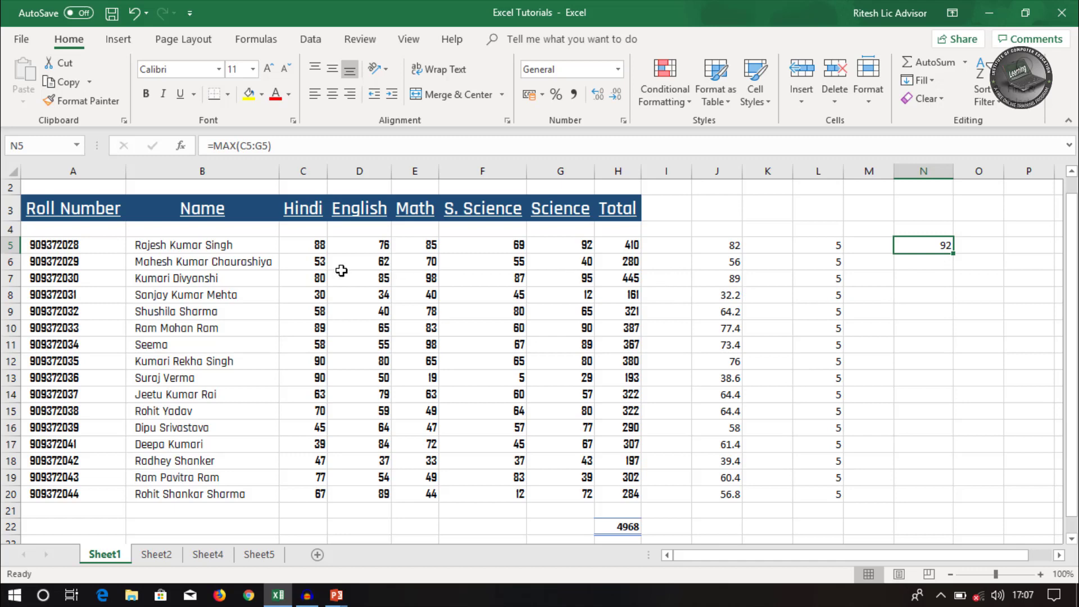
left_click_drag(317, 247, 580, 248)
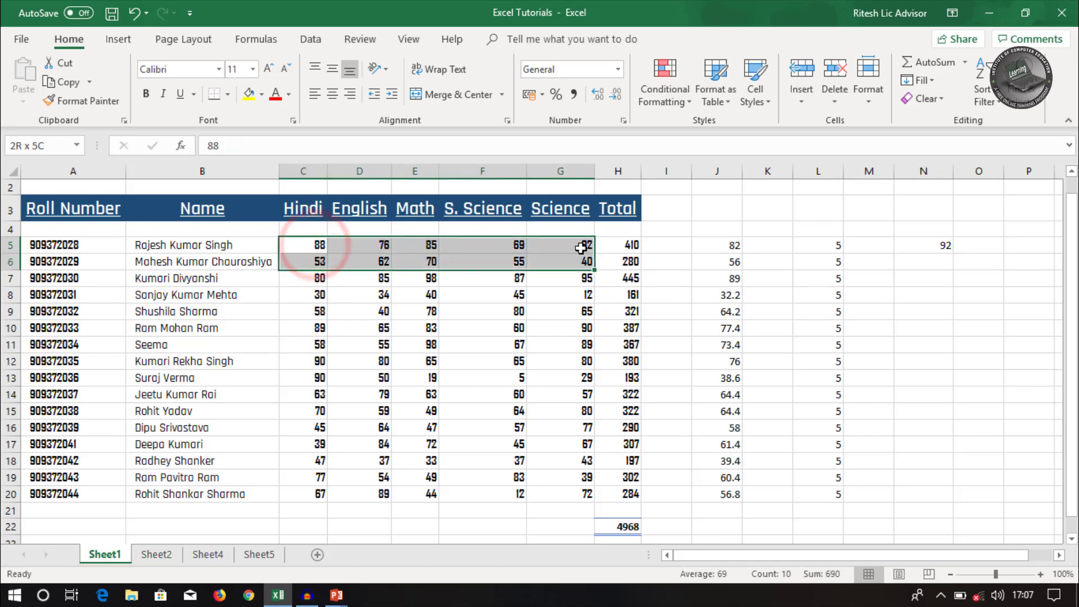
- Insert =MIN(C5:G5) in O5 so it shows the first student's lowest mark, 69
left_click(988, 250)
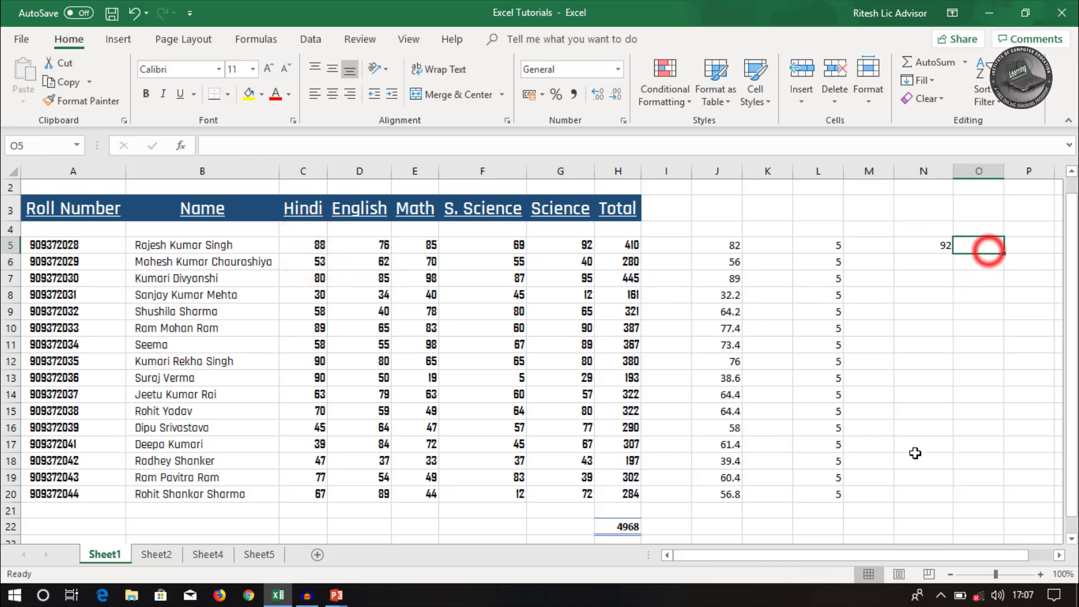
left_click(964, 63)
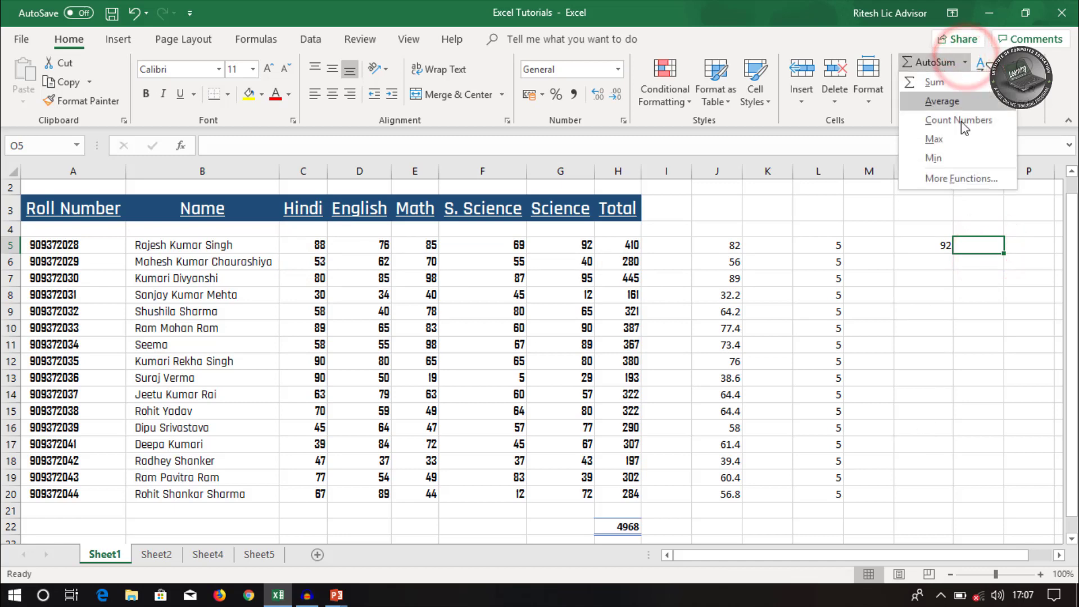
left_click(957, 160)
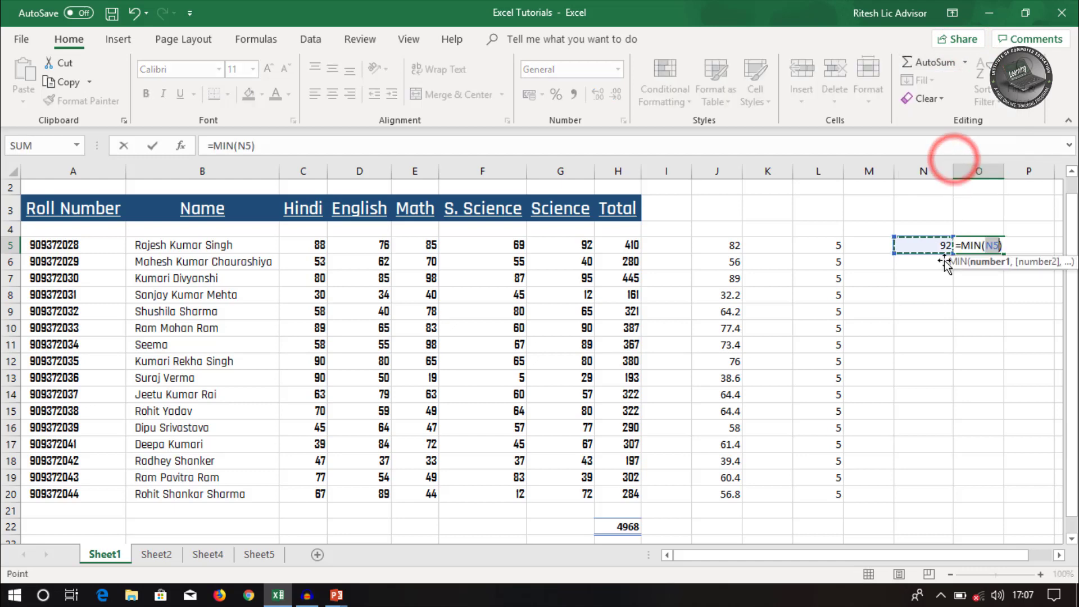
left_click(316, 246)
left_click_drag(316, 246, 554, 247)
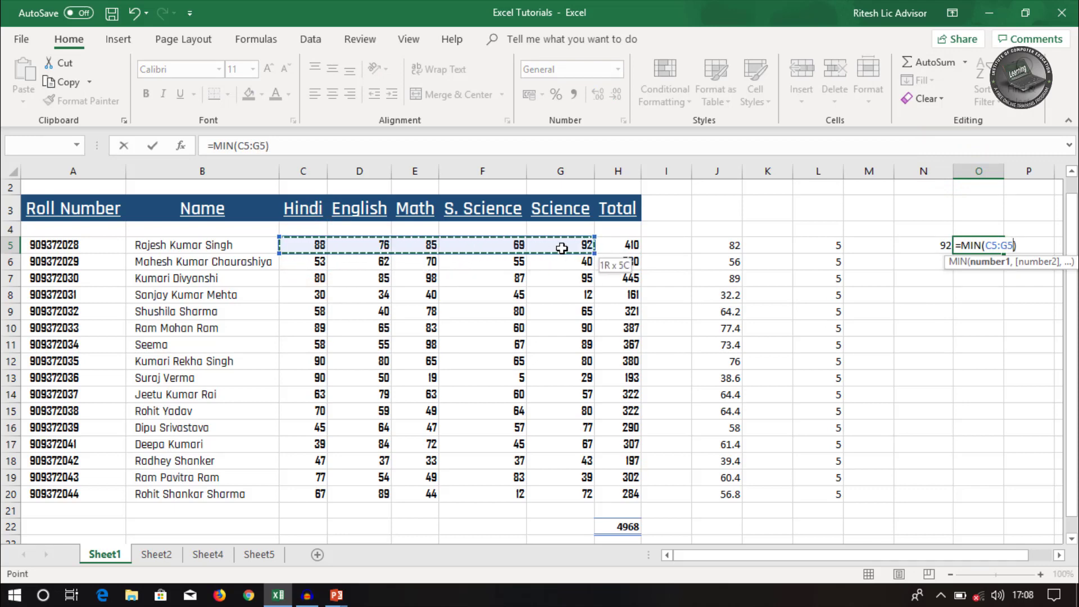
left_click_drag(554, 248, 554, 248)
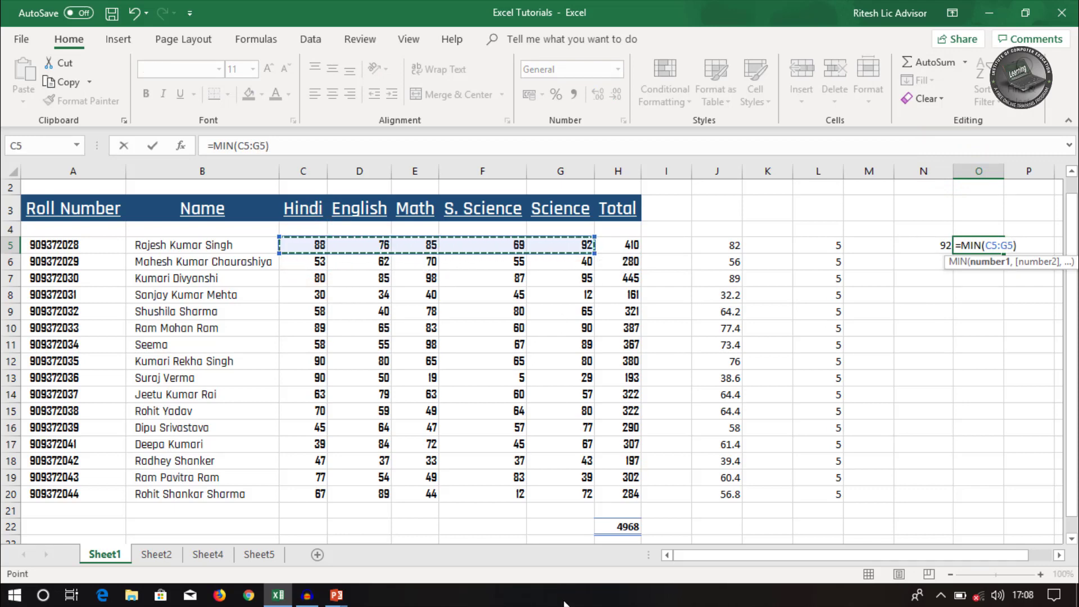
key("Tab")
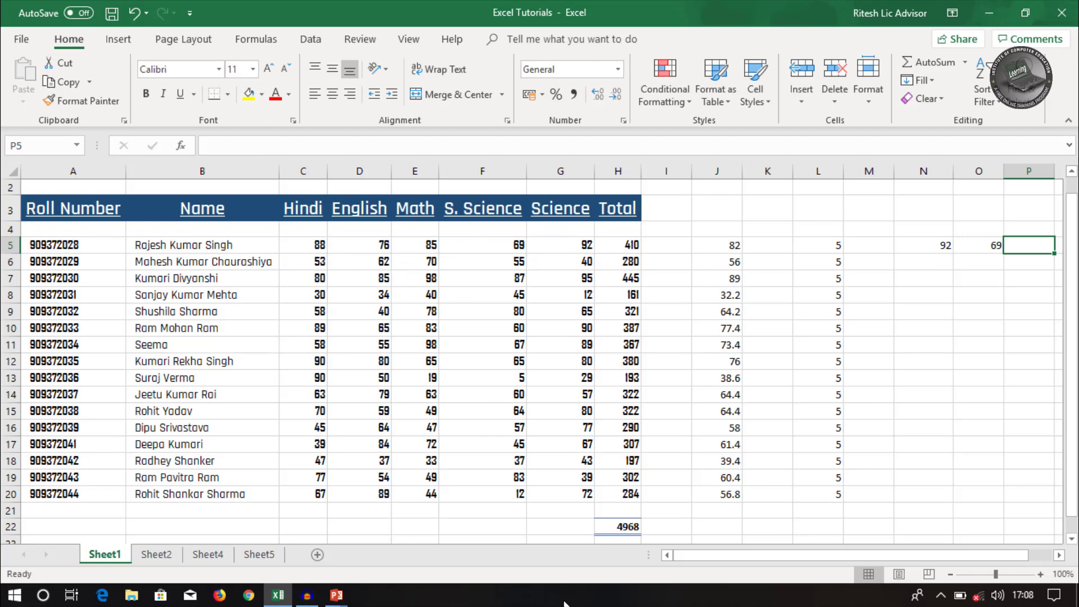
key("Left")
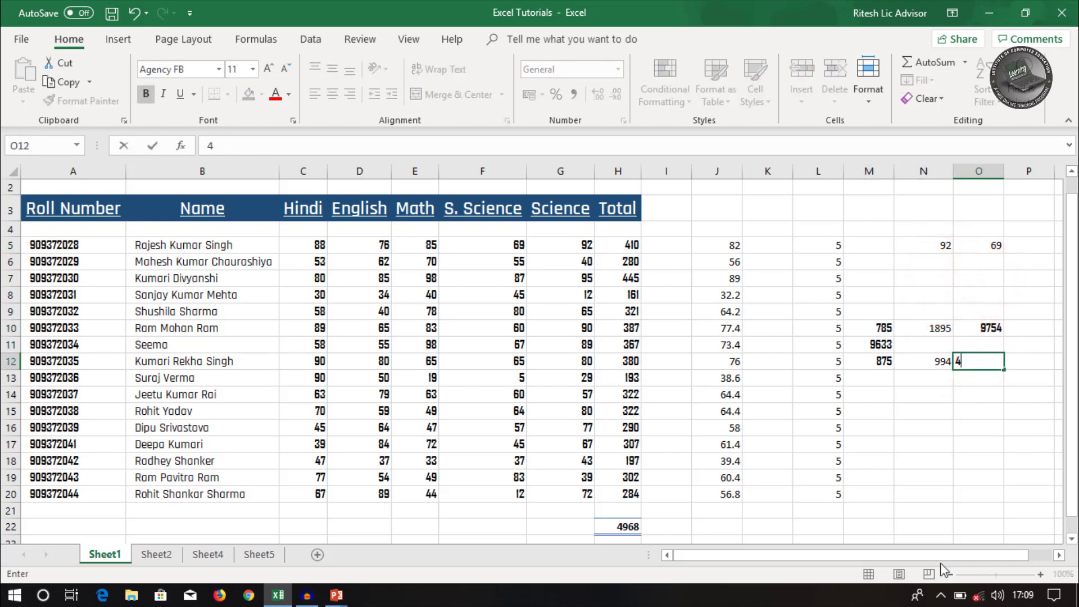
- Enter the last sample numbers, 473 in O12 and 783 in O11
type("73")
key("Up")
type("783")
key("Left")
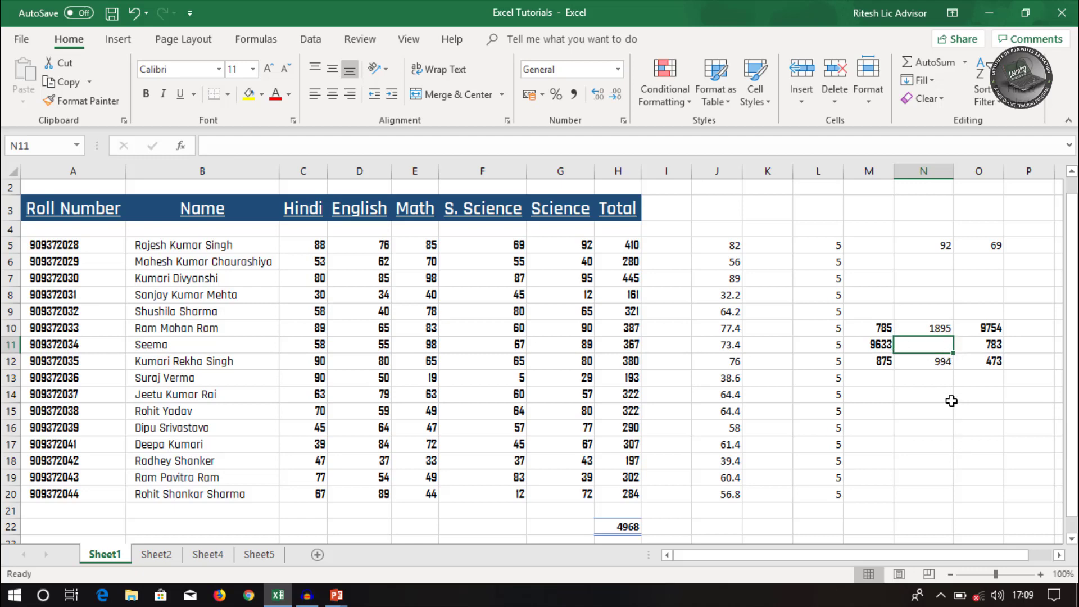
- Fill N11 using Fill Down, Right, Up, then Left, ending with 783 from O11
left_click(937, 82)
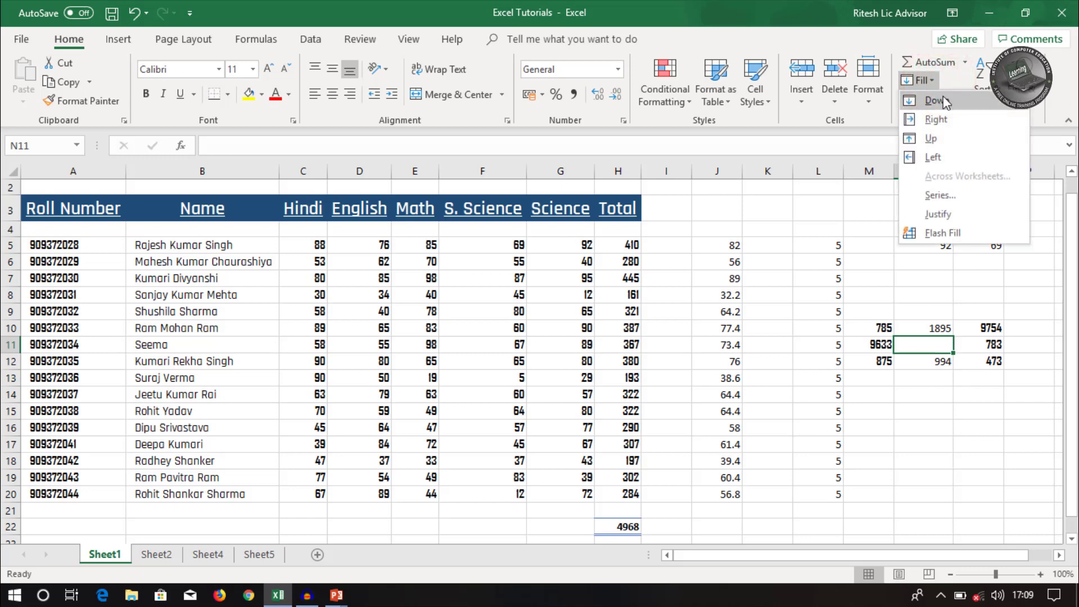
left_click(943, 100)
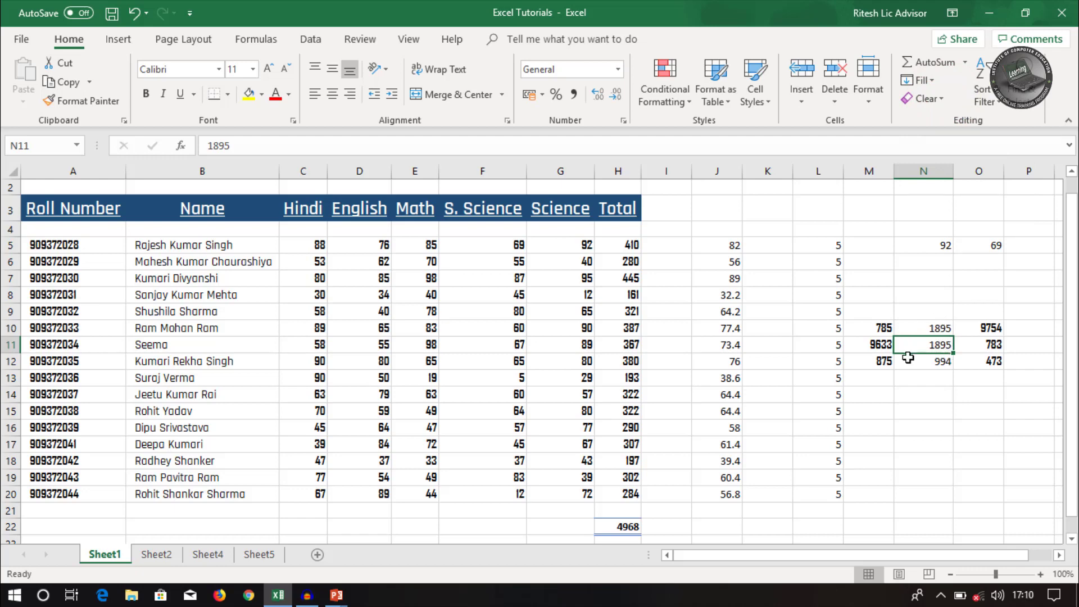
left_click(926, 80)
left_click(934, 118)
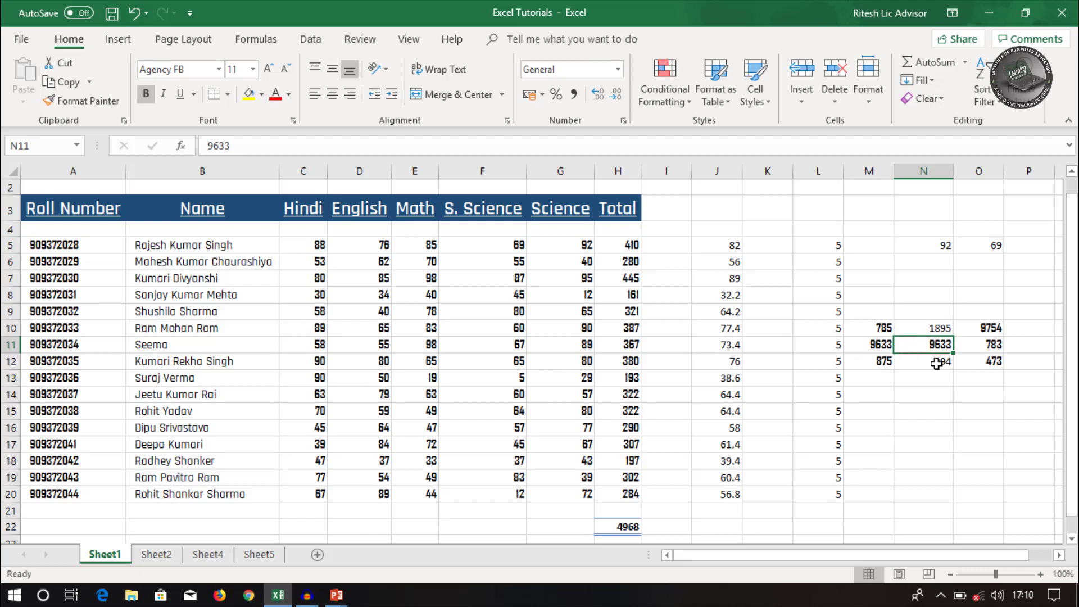
left_click(921, 81)
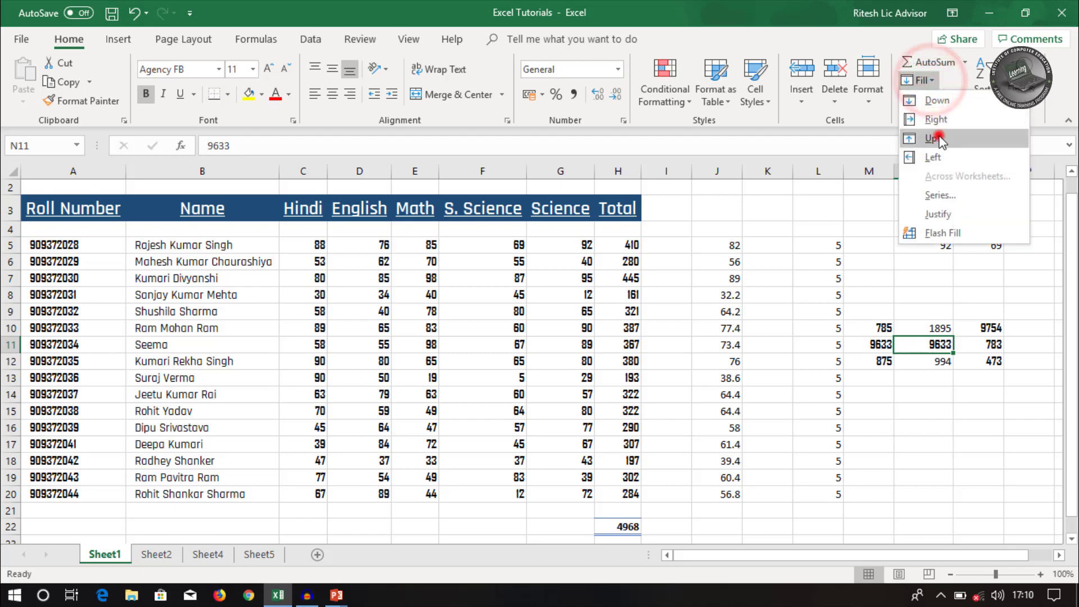
left_click(936, 136)
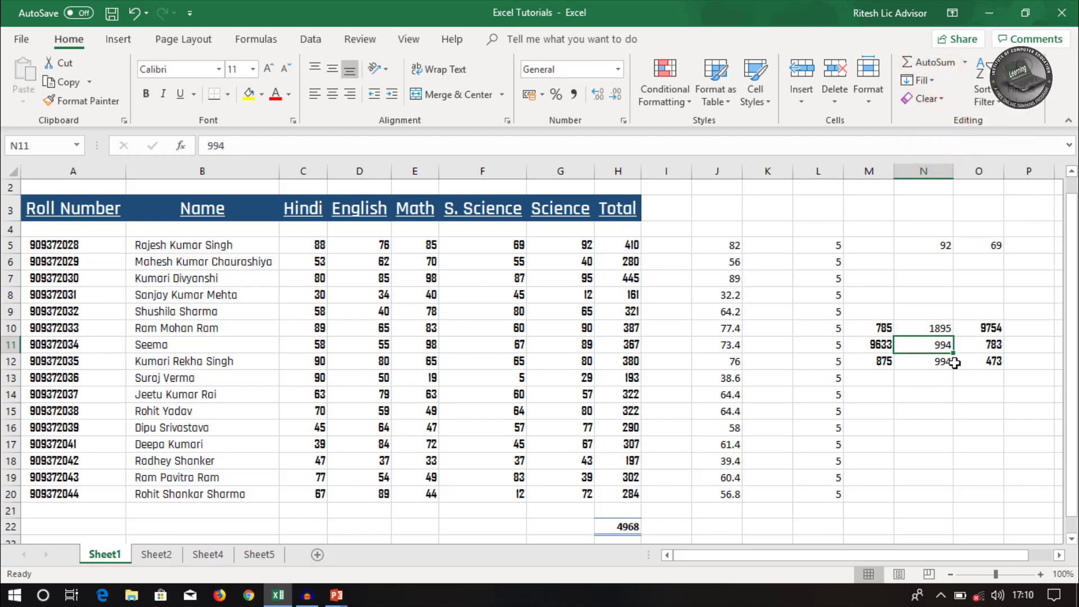
left_click(930, 82)
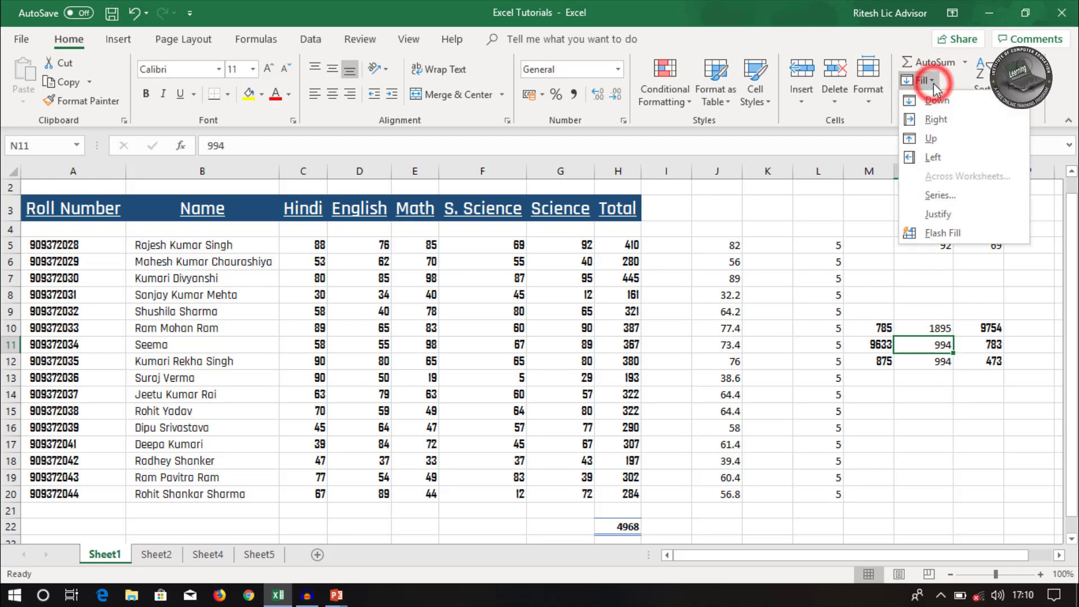
left_click(936, 157)
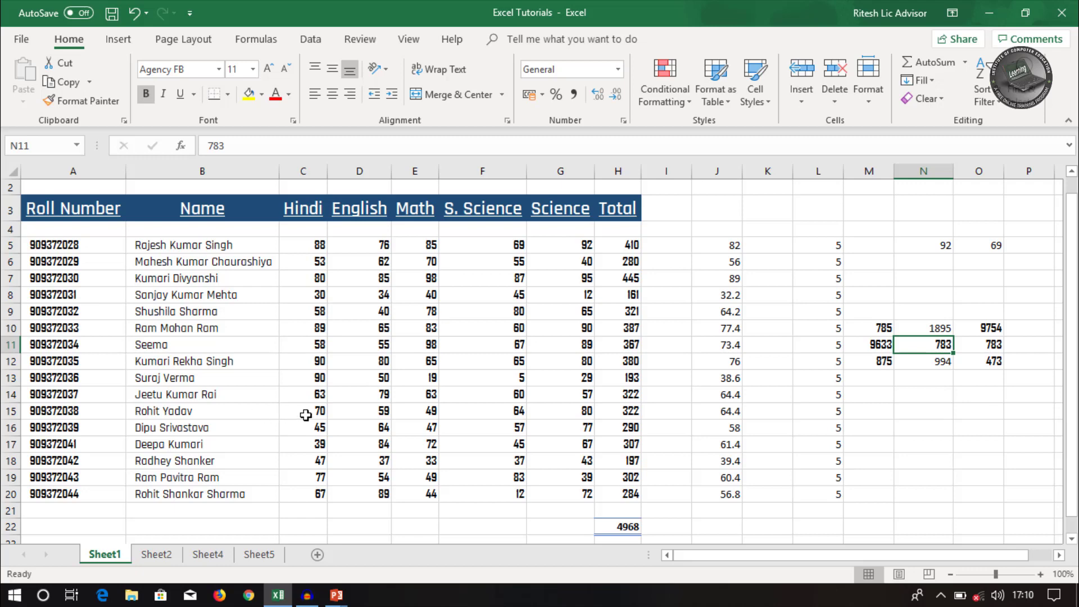
- Select the row 15 marks C15:G15, briefly checking the C15 entry
mouse_move(306, 415)
left_mouse_down()
mouse_move(494, 424)
mouse_move(563, 413)
left_mouse_up()
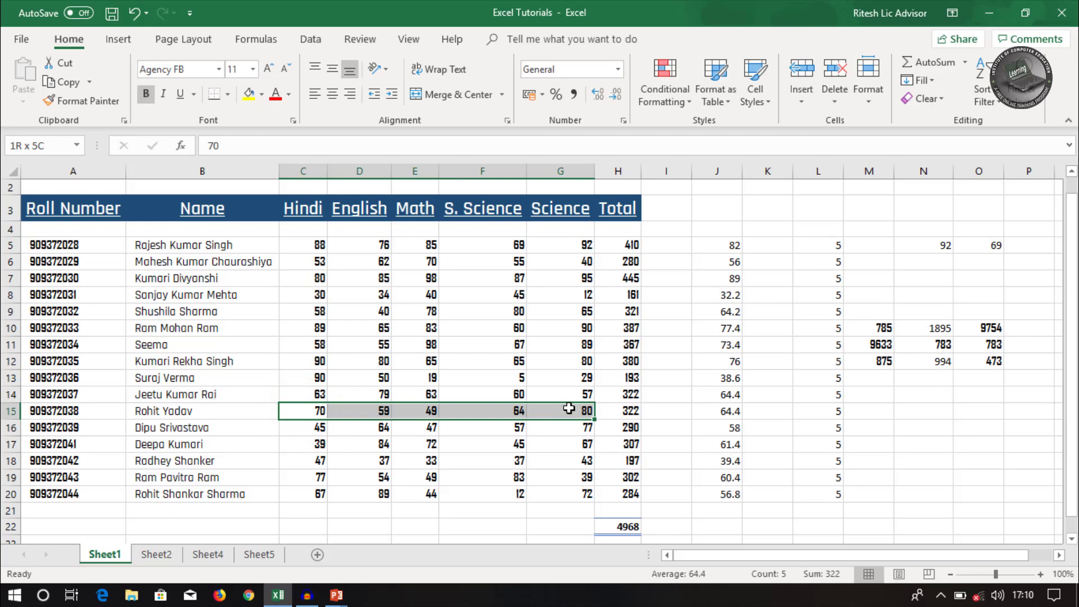
left_click_drag(569, 409, 569, 408)
left_click(288, 414)
double_click(287, 414)
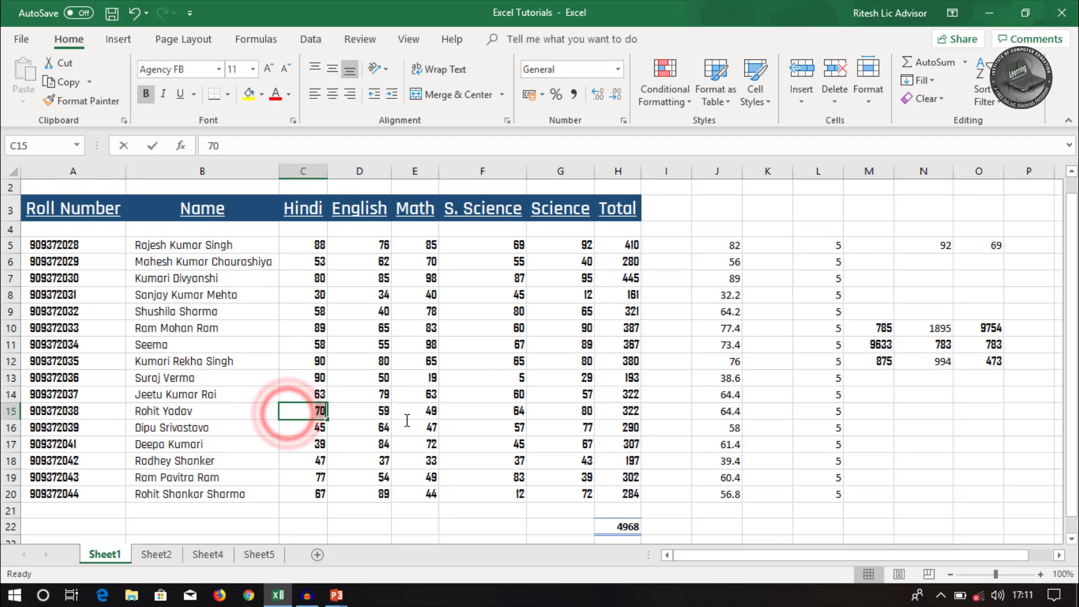
left_click(378, 416)
left_click_drag(301, 414, 571, 416)
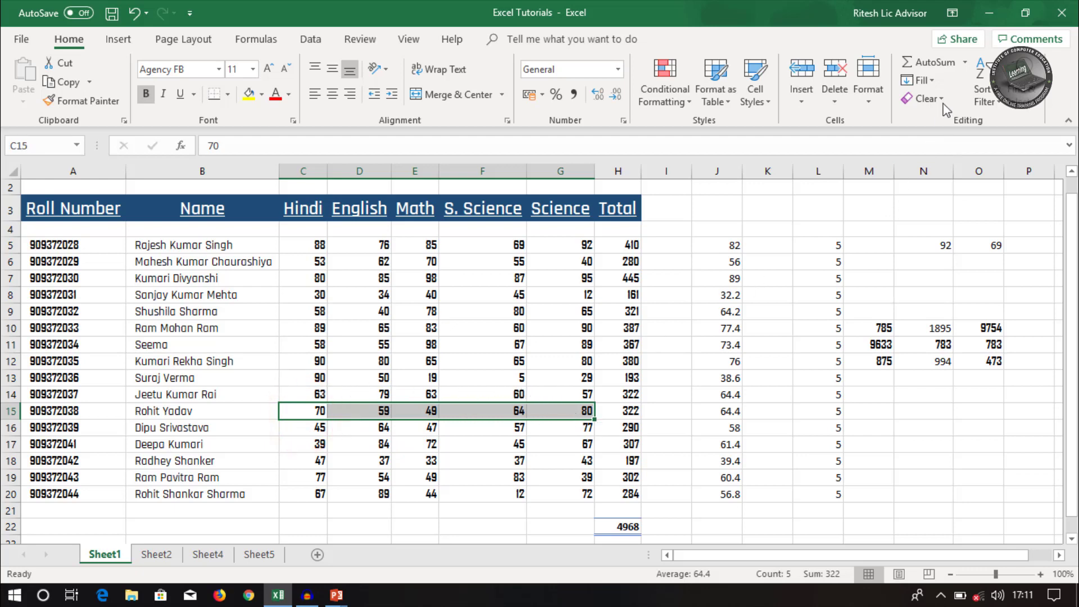
- Fill Down to copy row 14's marks 63, 79, 63, 60, 57 into C15:G15
left_click(919, 83)
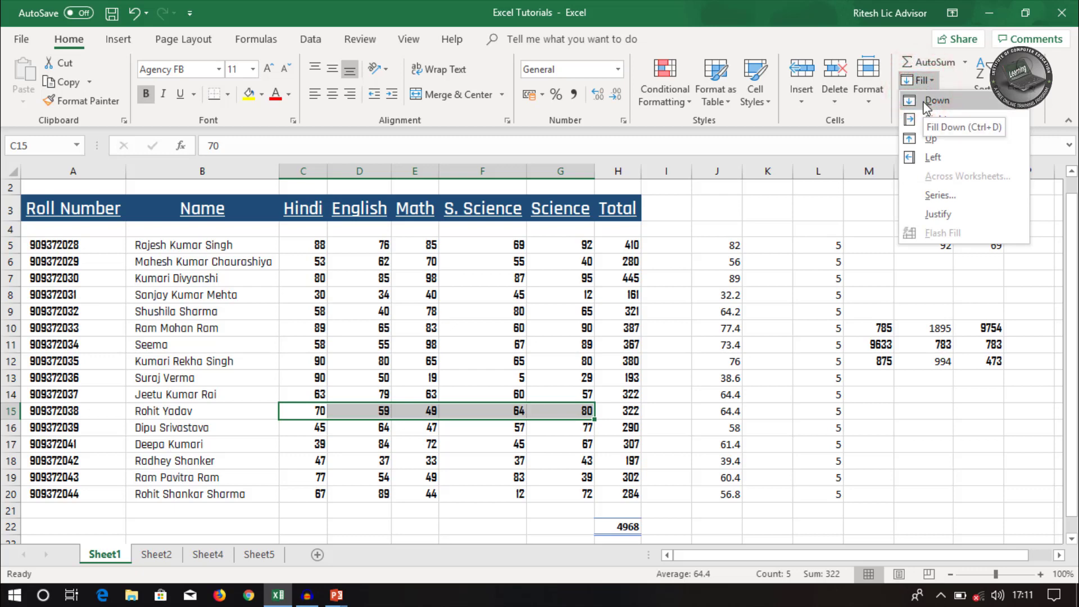
left_click(926, 102)
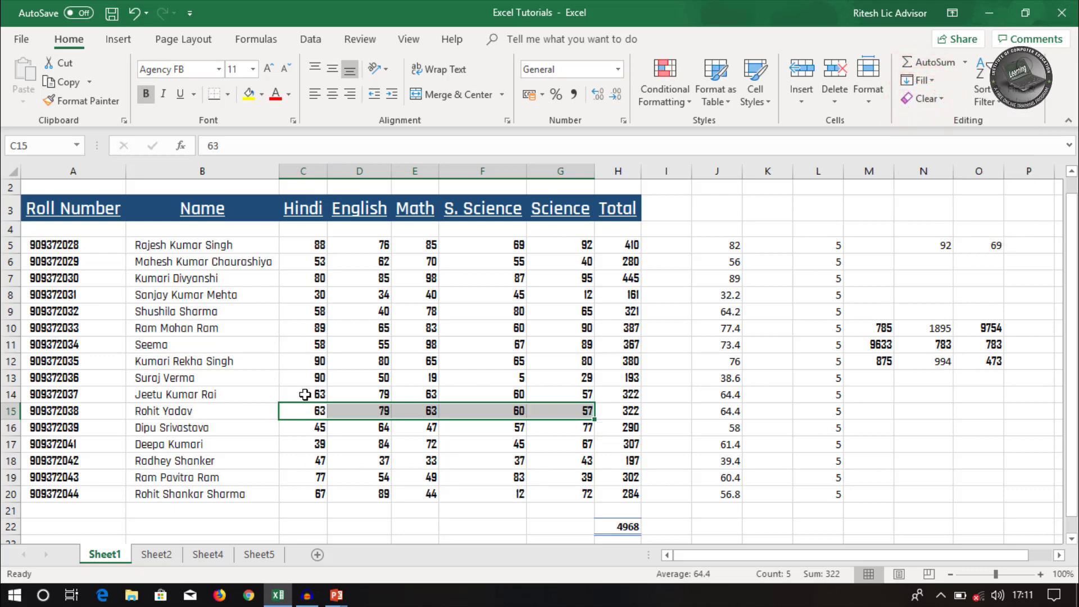
left_click_drag(305, 395, 549, 393)
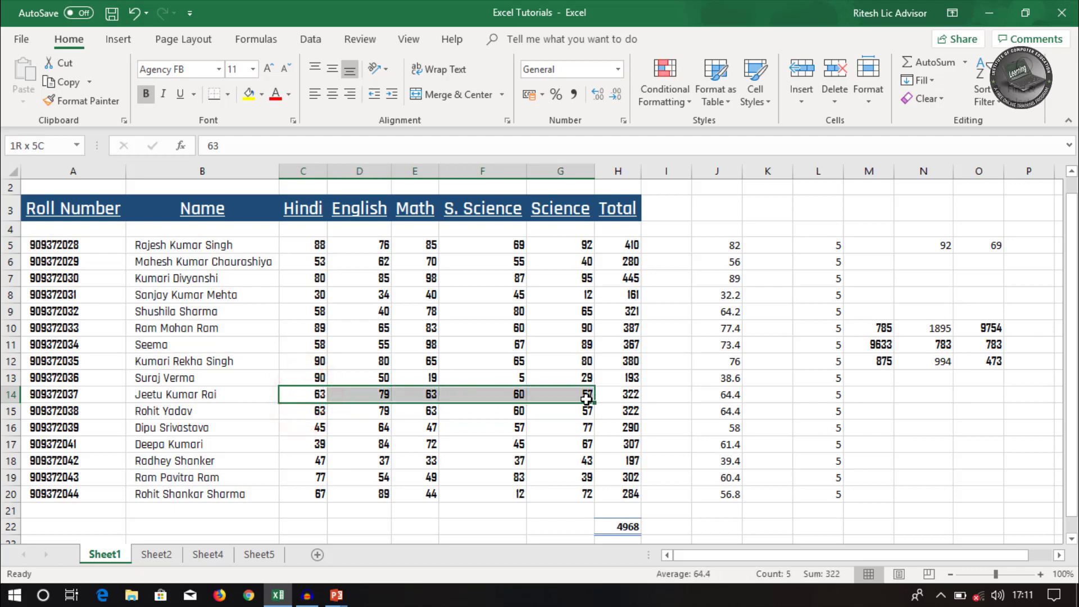
left_click_drag(313, 410, 585, 411)
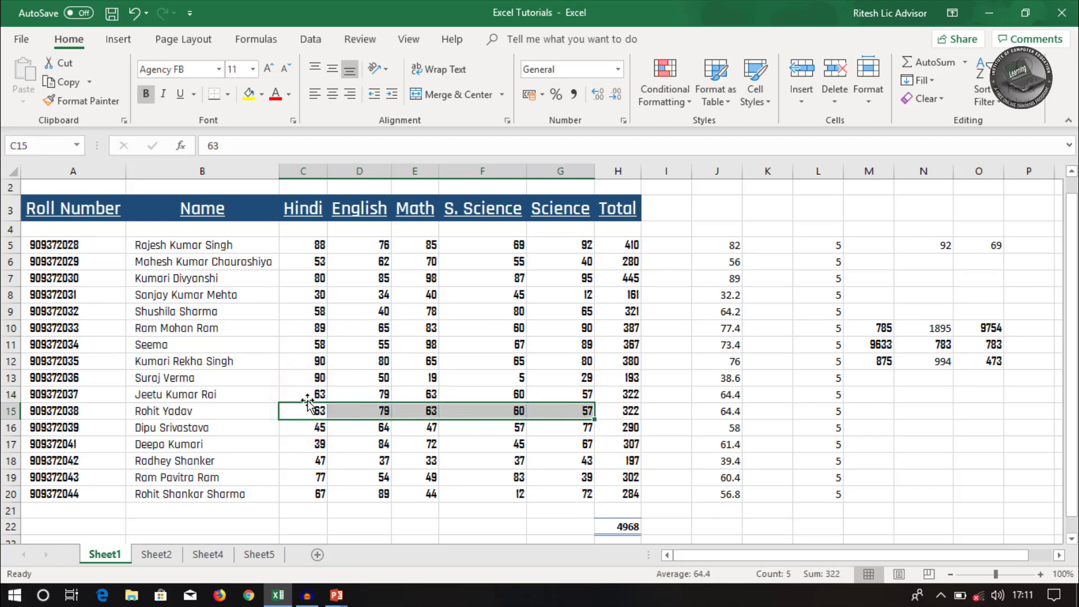
left_click_drag(305, 413, 584, 414)
- Undo the row 15 fill down, then select the marks C5:G20 on Sheet2
key("ctrl+z")
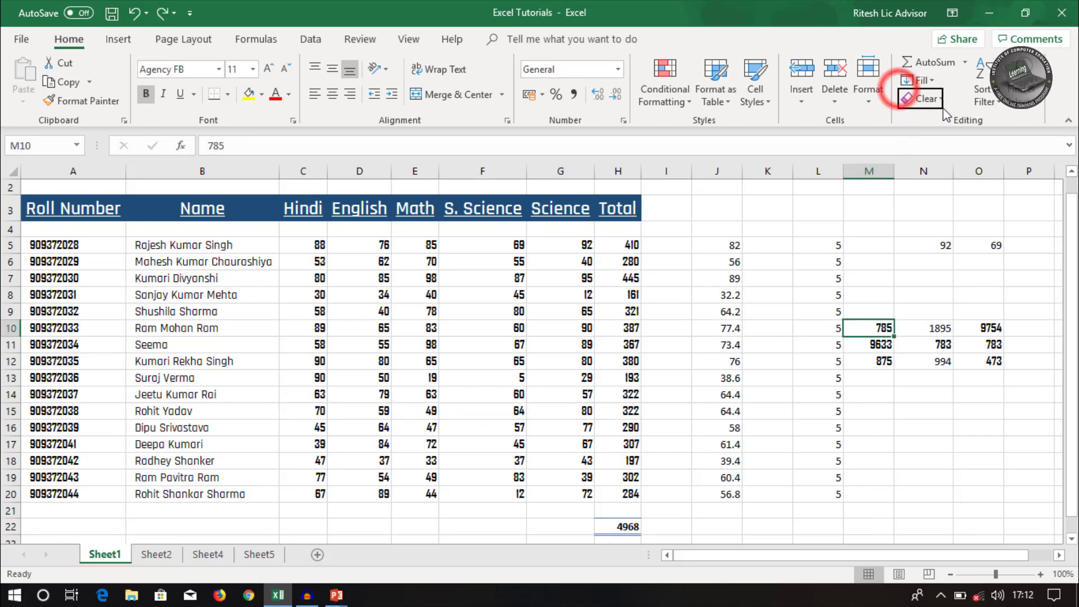
left_click(155, 556)
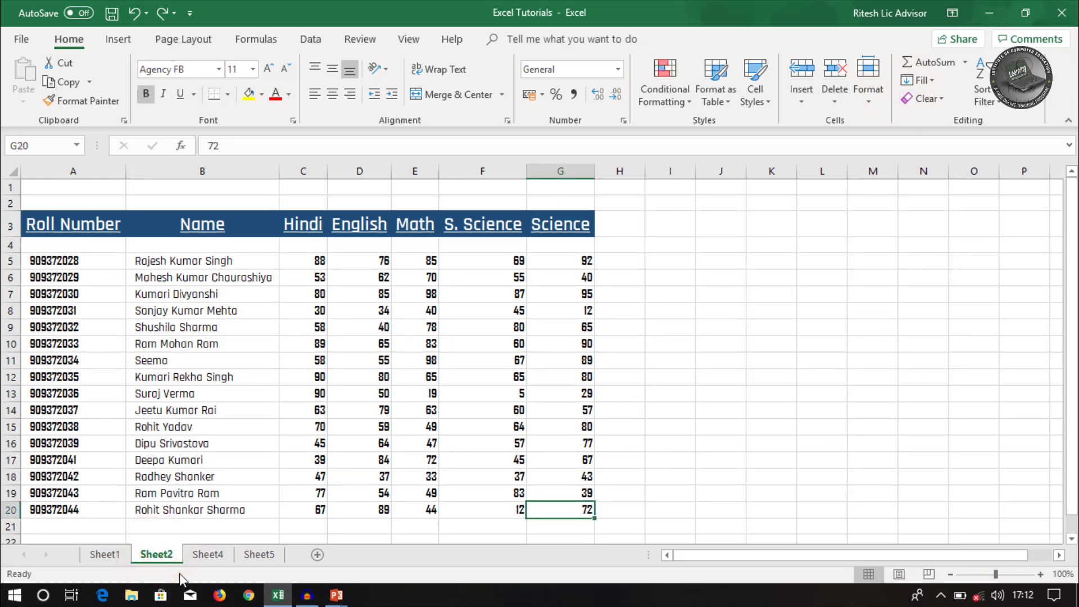
left_click_drag(309, 260, 594, 516)
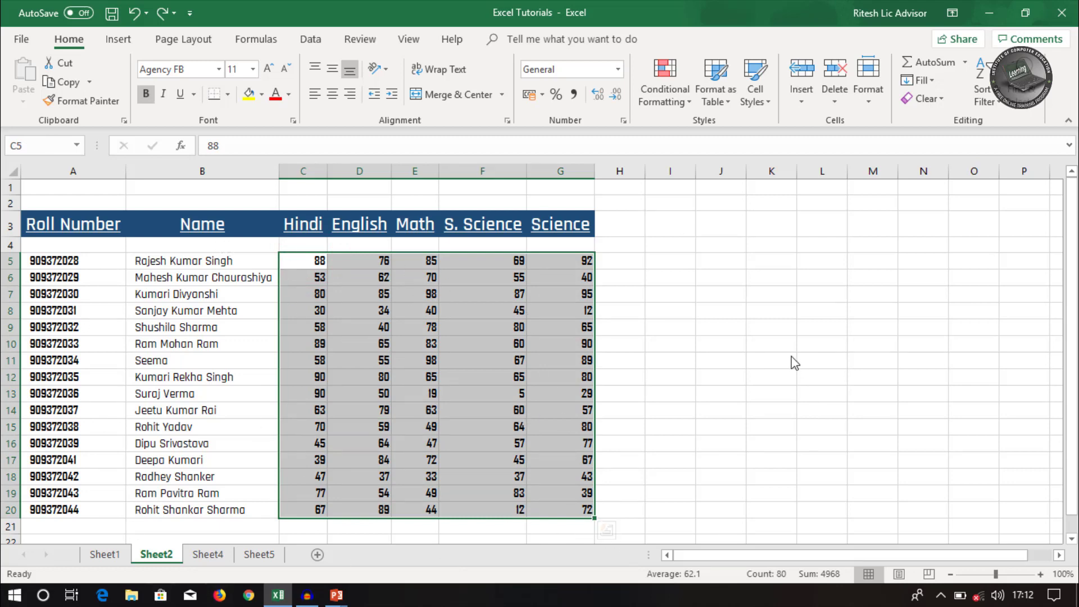
- Apply Clear All to C5:G20, then undo it to restore the marks
left_click(926, 98)
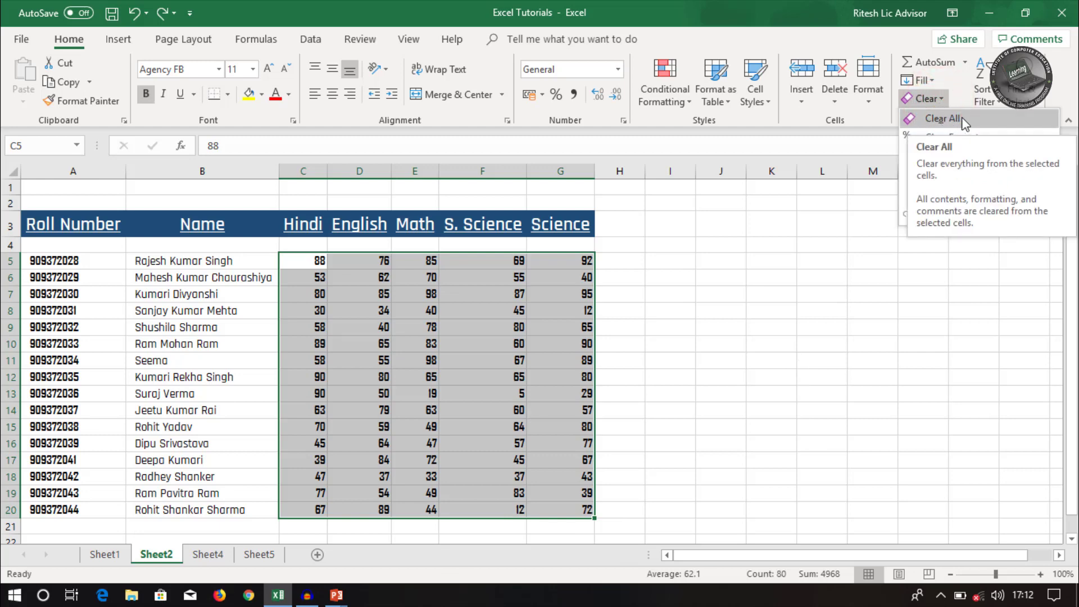
left_click(965, 119)
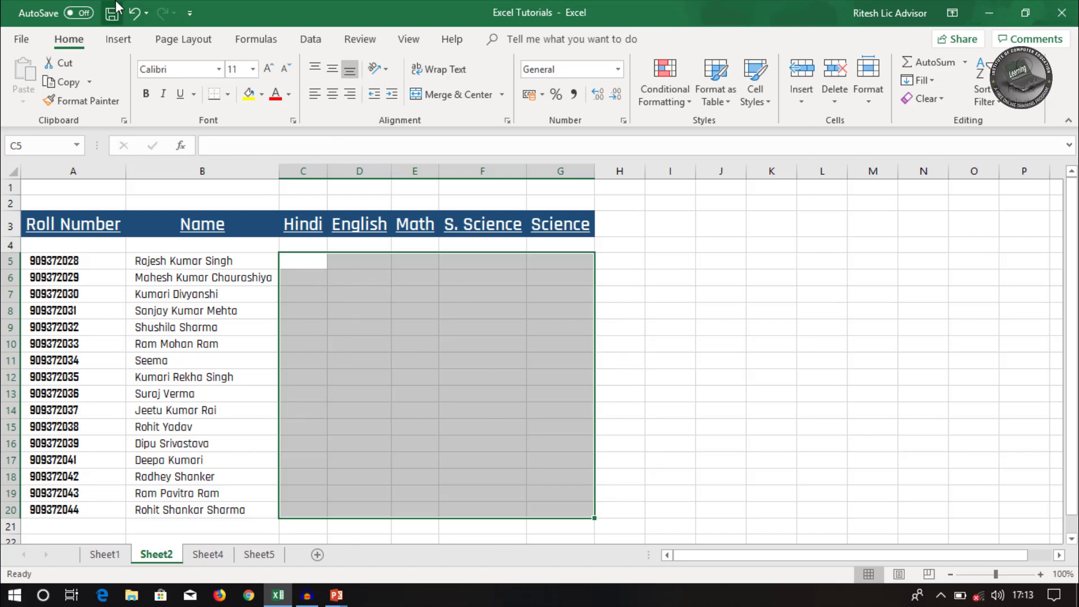
left_click(133, 13)
left_click(429, 430)
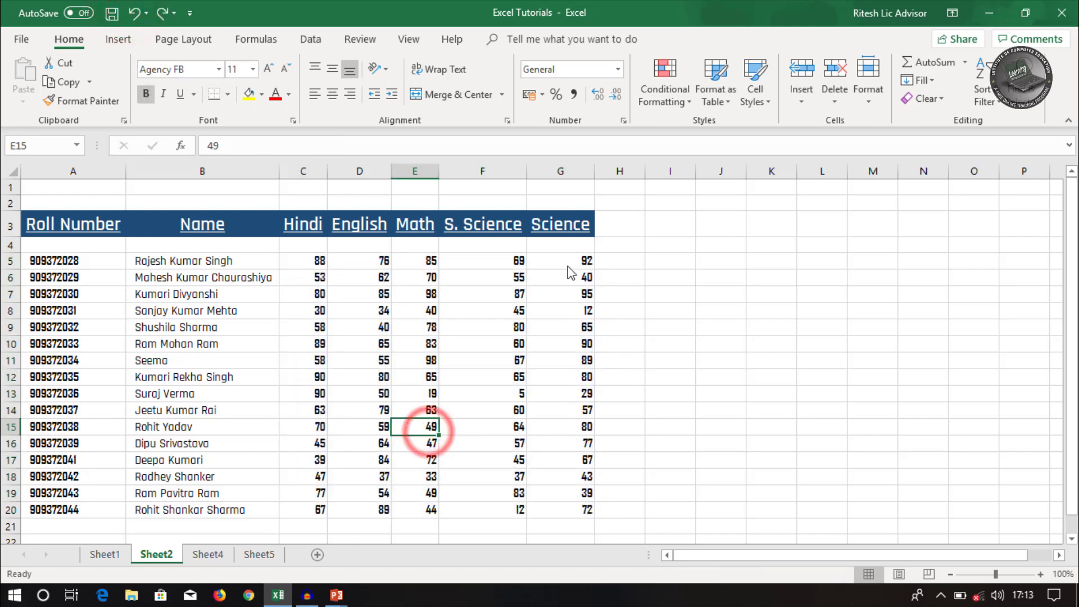
- Enter sample text 'ljfsljf' in J5 and 932 in K5
left_click(731, 260)
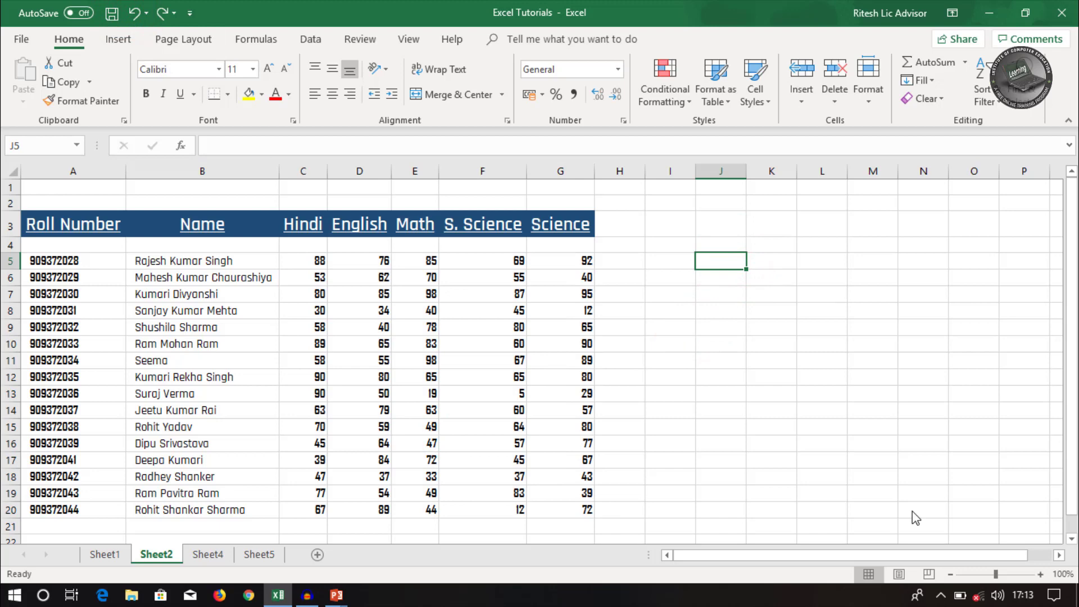
type("ljfsljf")
key("Tab")
type("932")
key("Tab")
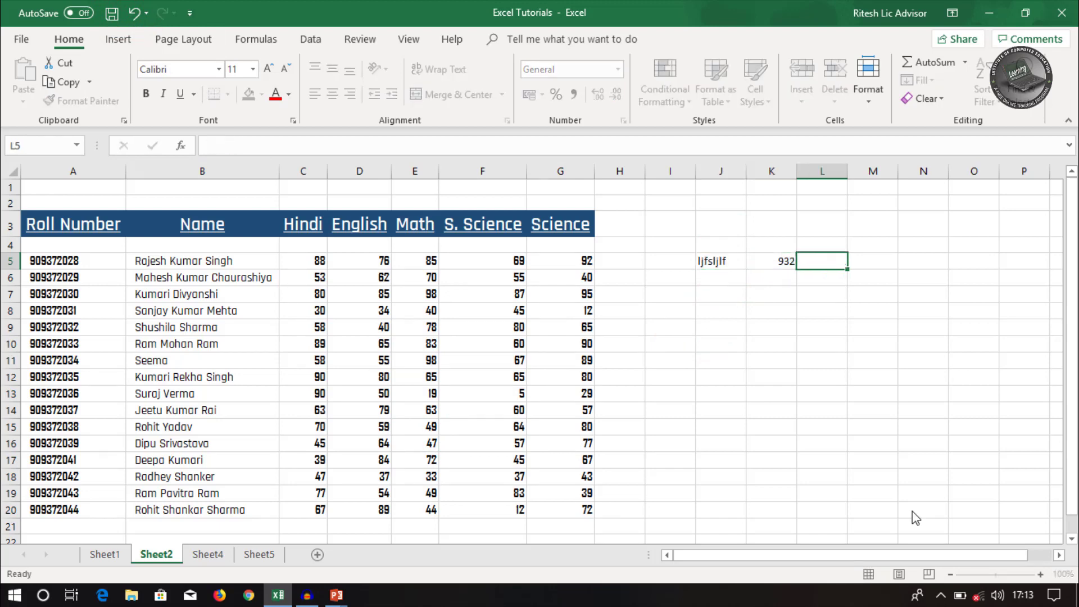
key("Right")
key("Down")
key("Down")
key("Down")
key("Up")
key("Up")
key("Up")
key("Up")
key("Up")
key("Up")
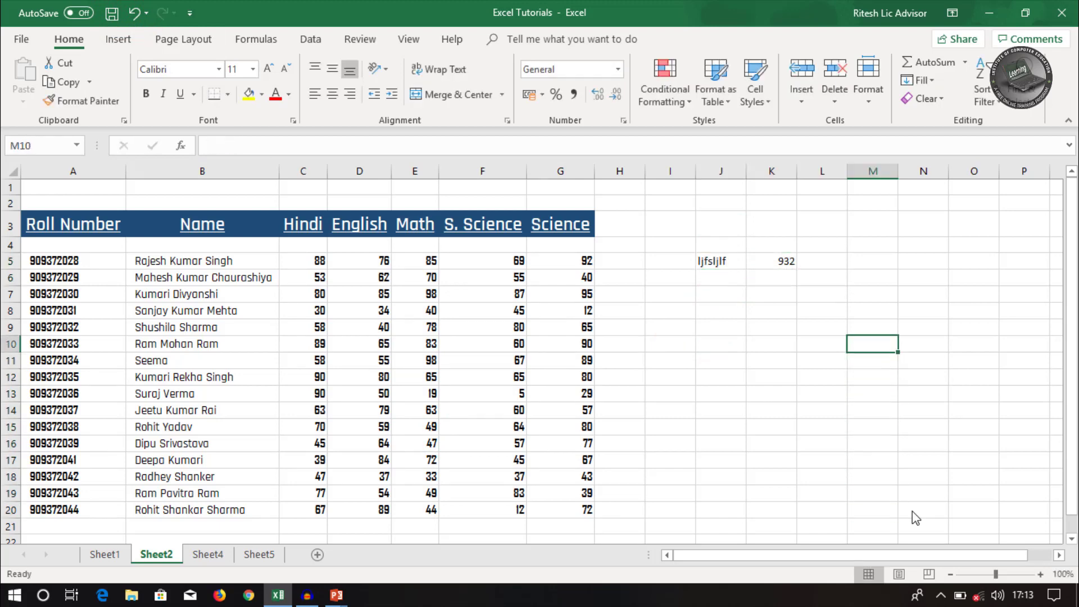
key("Up")
key("Up")
key("Up")
key("Left")
key("Up")
key("Up")
- Enter 87 in L5, 39 in L7, 8 in K7 and a name in J7, then select J5:L7
type("87")
key("Down")
key("Down")
type("3")
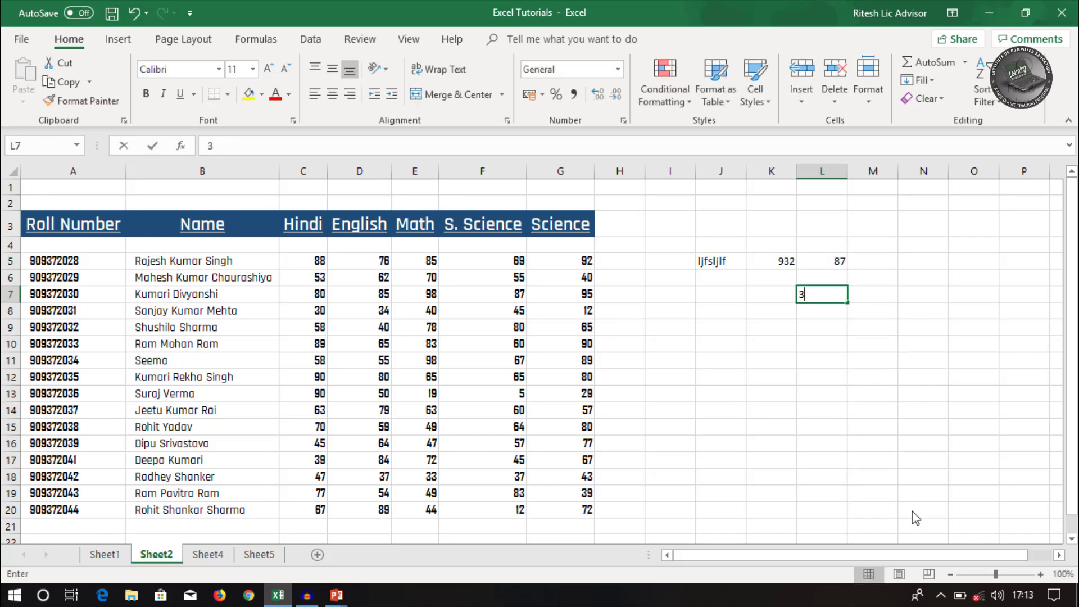
type("9")
key("Left")
type("8")
key("Left")
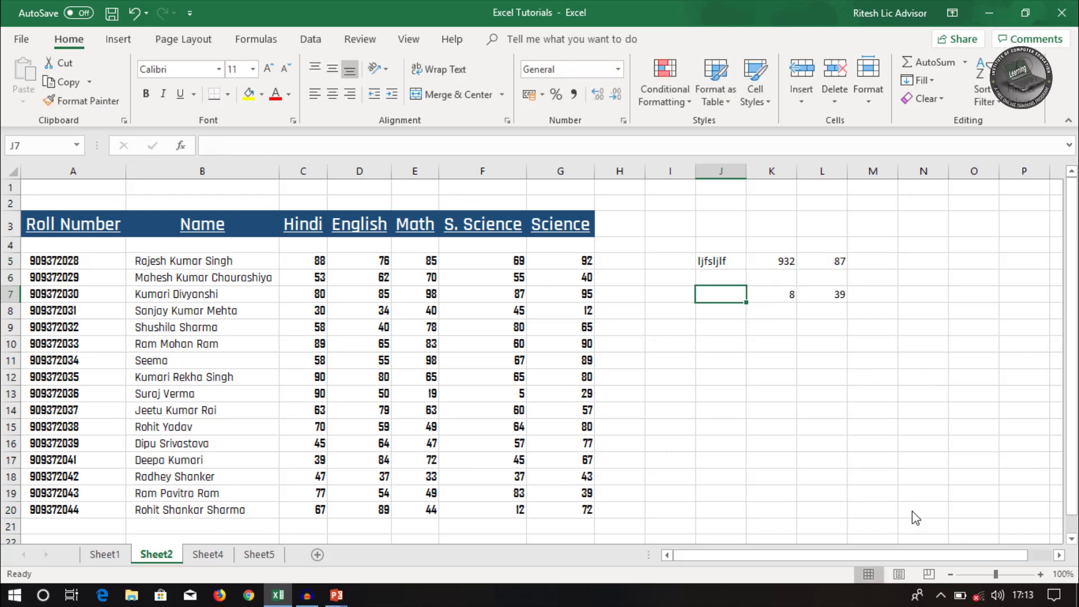
type("Ritesh")
key("Right")
key("Up")
key("Up")
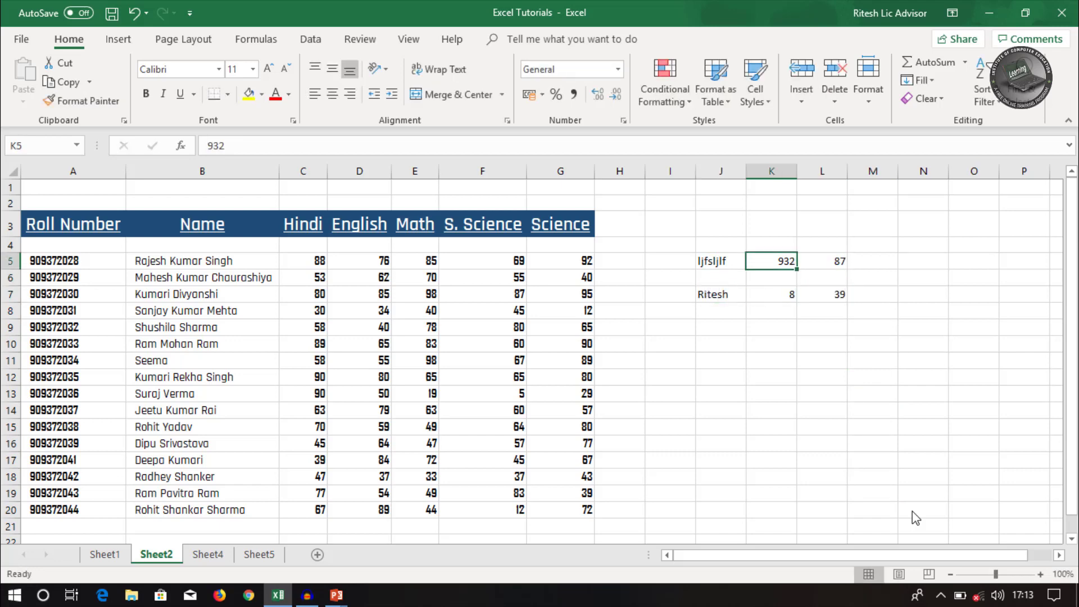
key("Left")
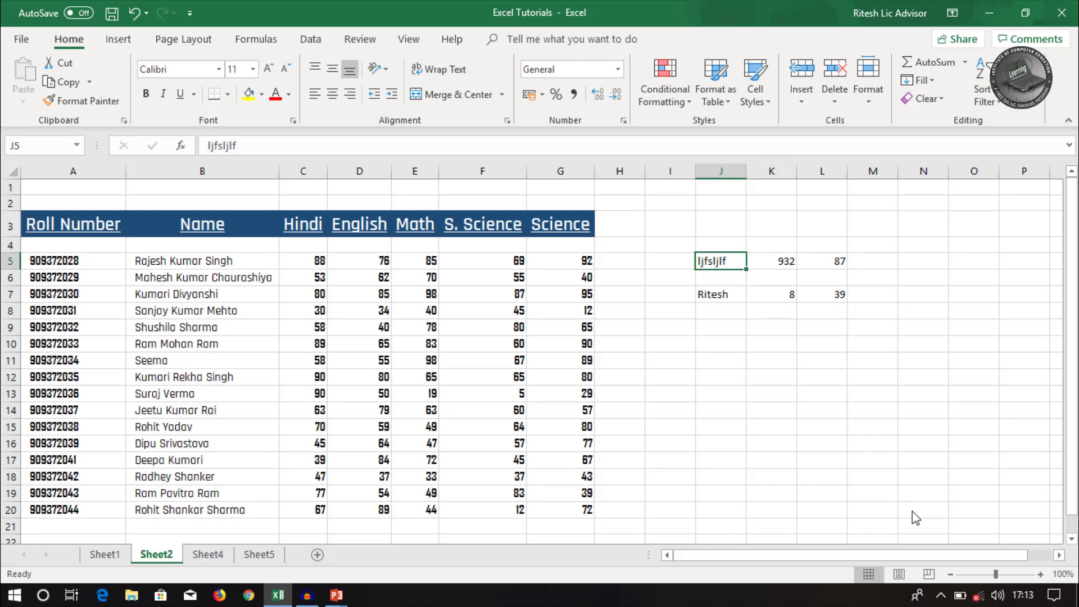
key("shift+Down")
key("shift+Down")
key("shift+Right")
key("shift+Right")
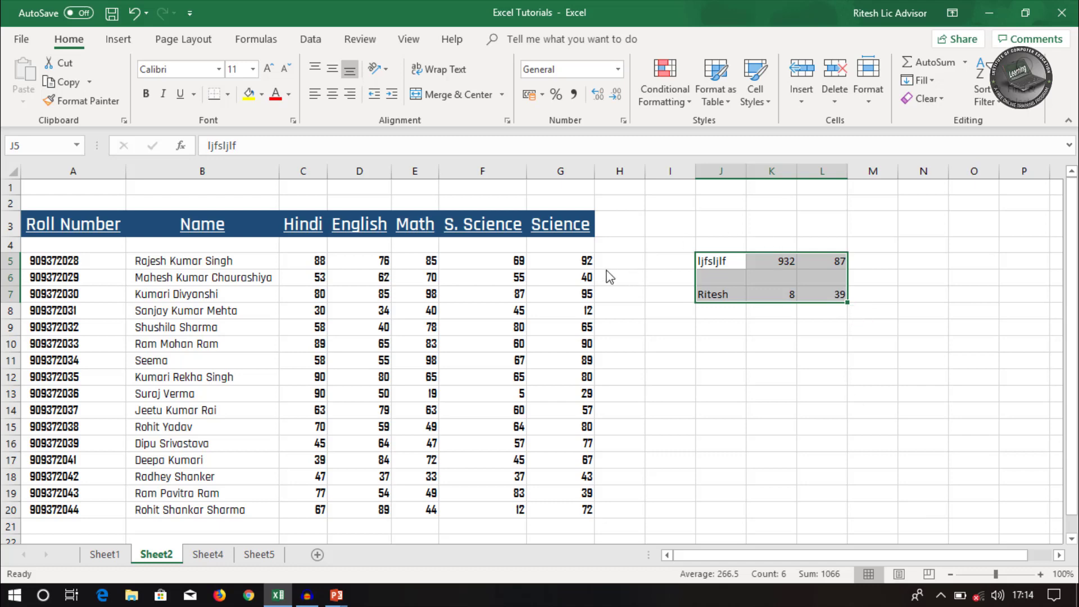
- Use Clear Formats on the Science marks G5:G20, turning bold Agency FB into plain Calibri
left_click_drag(573, 260, 573, 512)
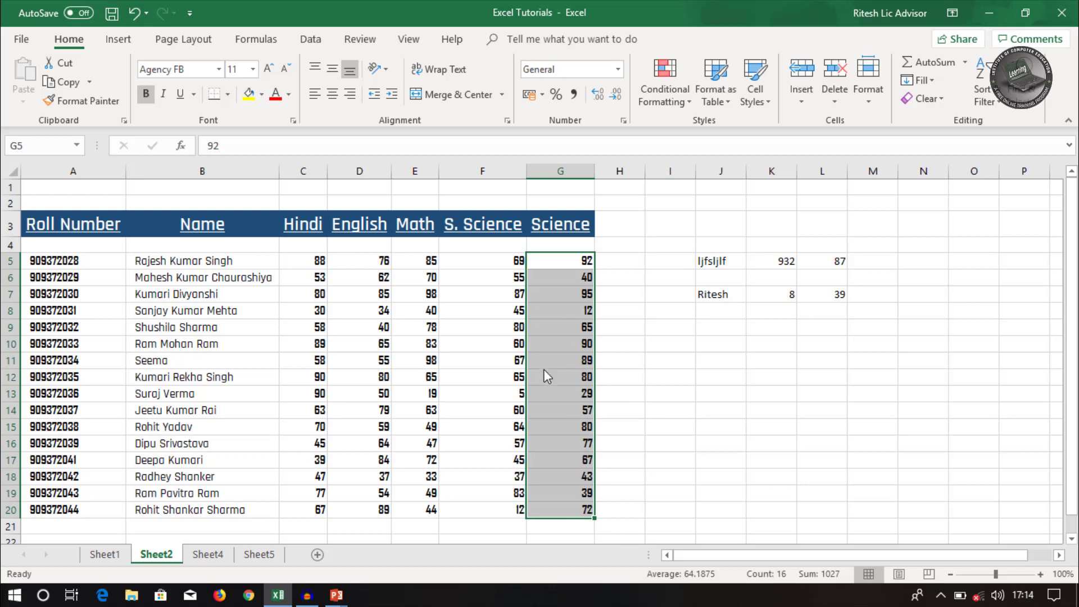
mouse_move(728, 261)
left_mouse_down()
mouse_move(733, 298)
mouse_move(748, 306)
mouse_move(853, 312)
left_mouse_up()
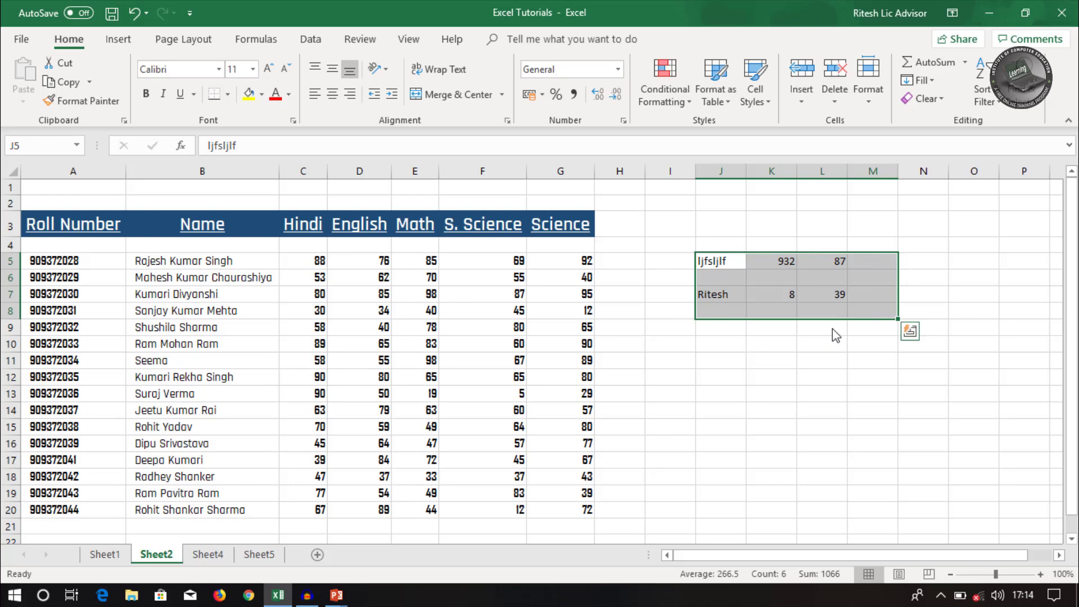
left_click(819, 362)
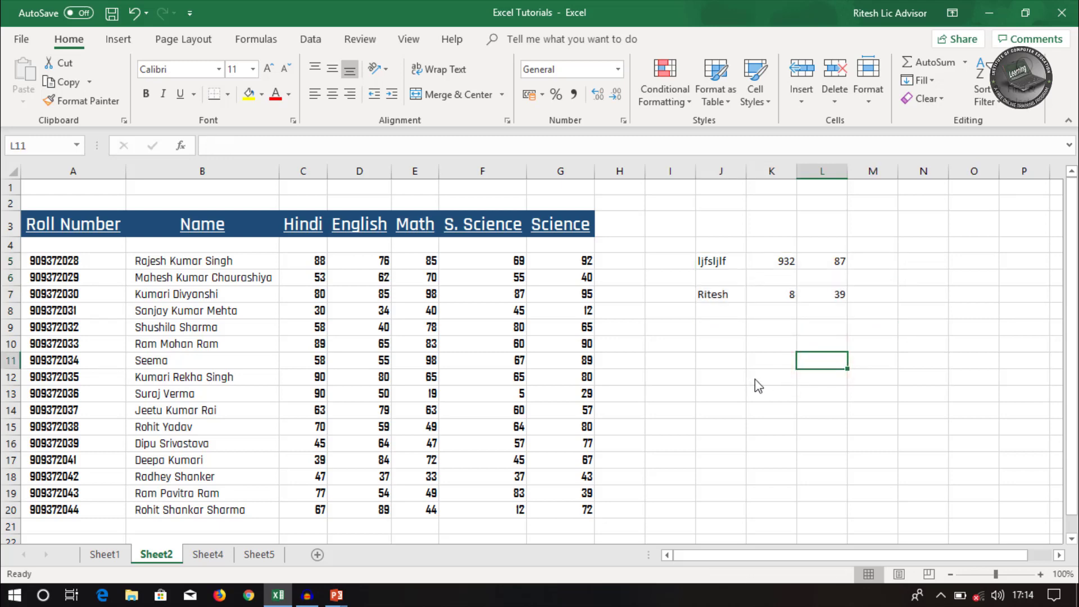
left_click_drag(562, 262, 568, 506)
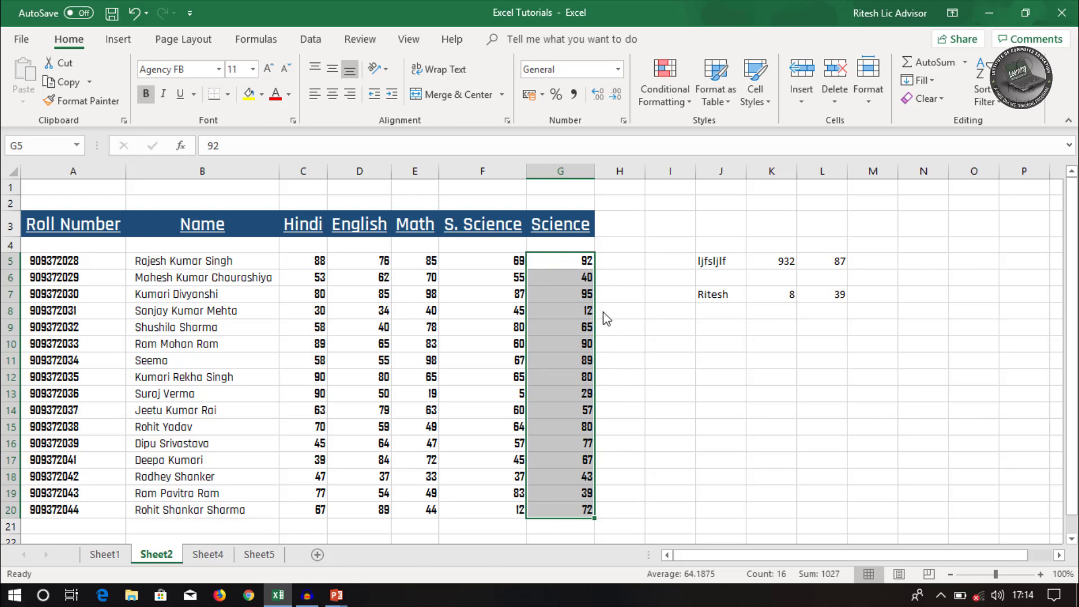
left_click(944, 100)
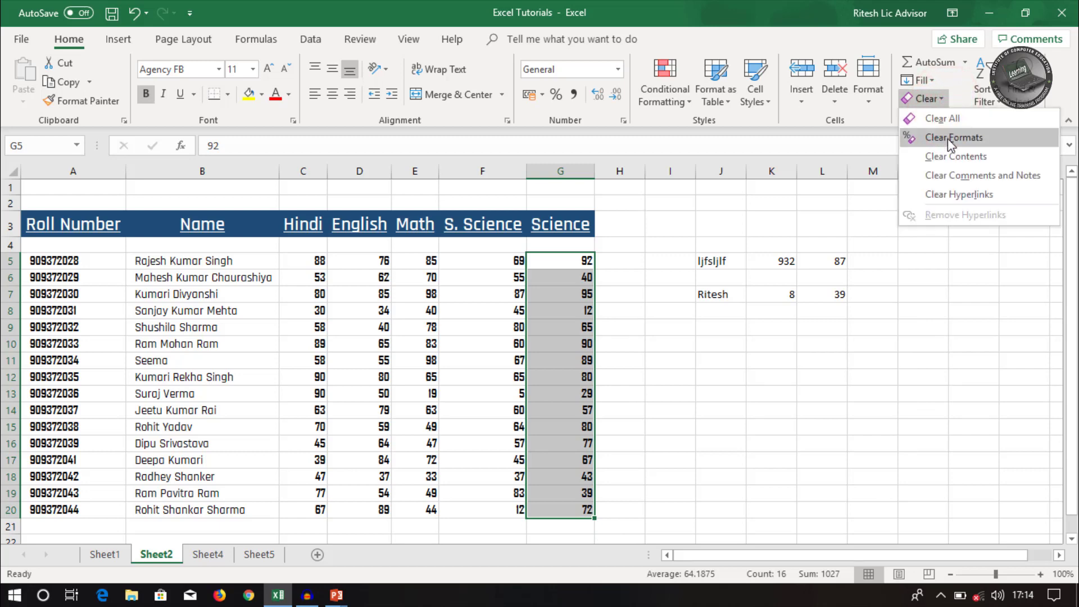
left_click(949, 139)
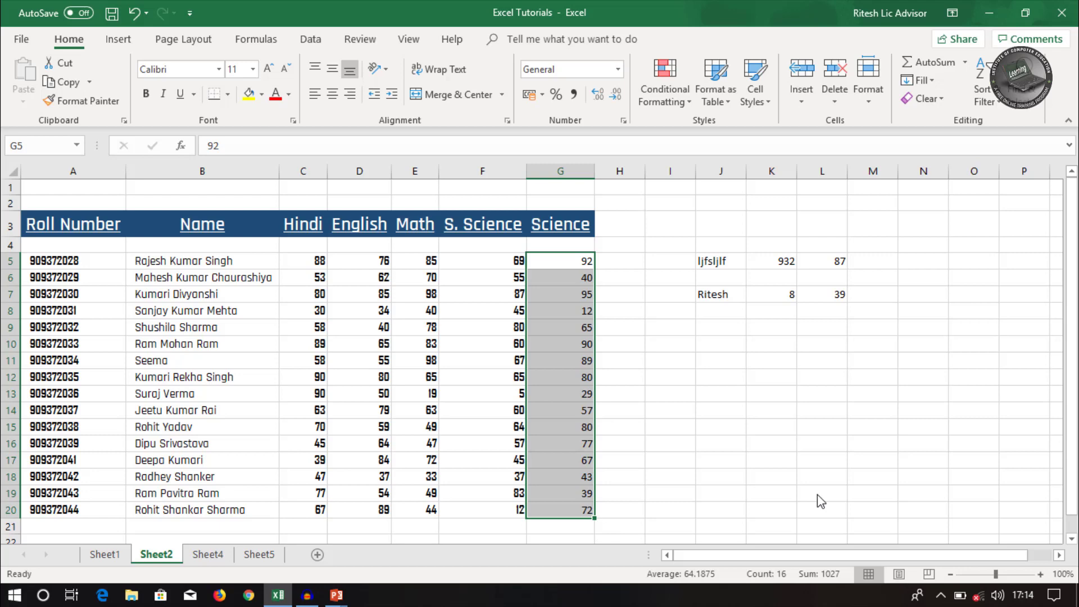
left_click_drag(483, 260, 561, 509)
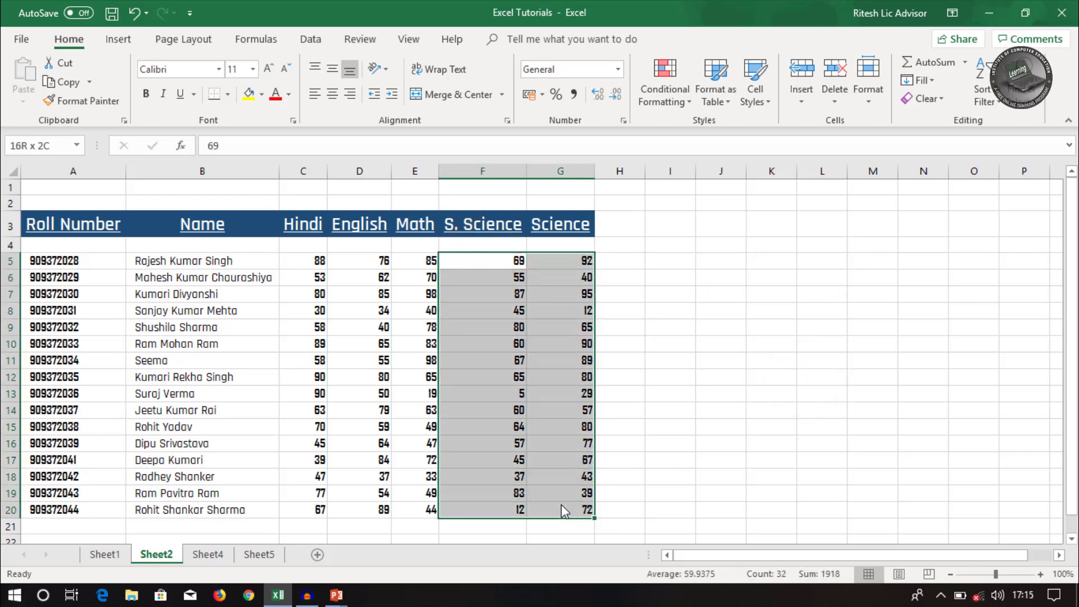
- Paste the F5:G20 marks at K3 and give the K3:L18 block a yellow fill
key("ctrl+c")
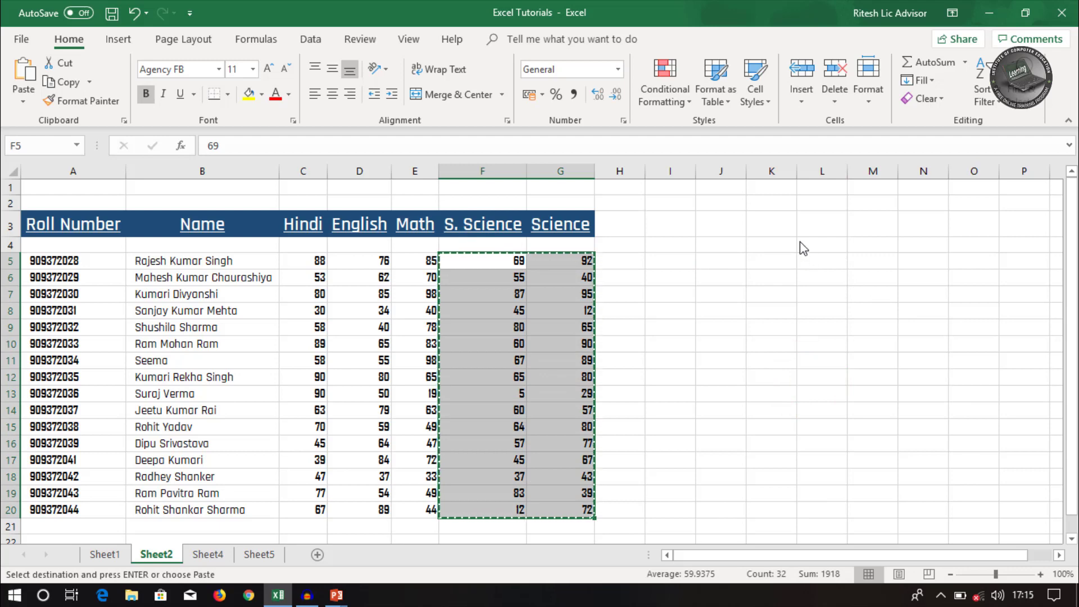
left_click(771, 225)
key("ctrl+v")
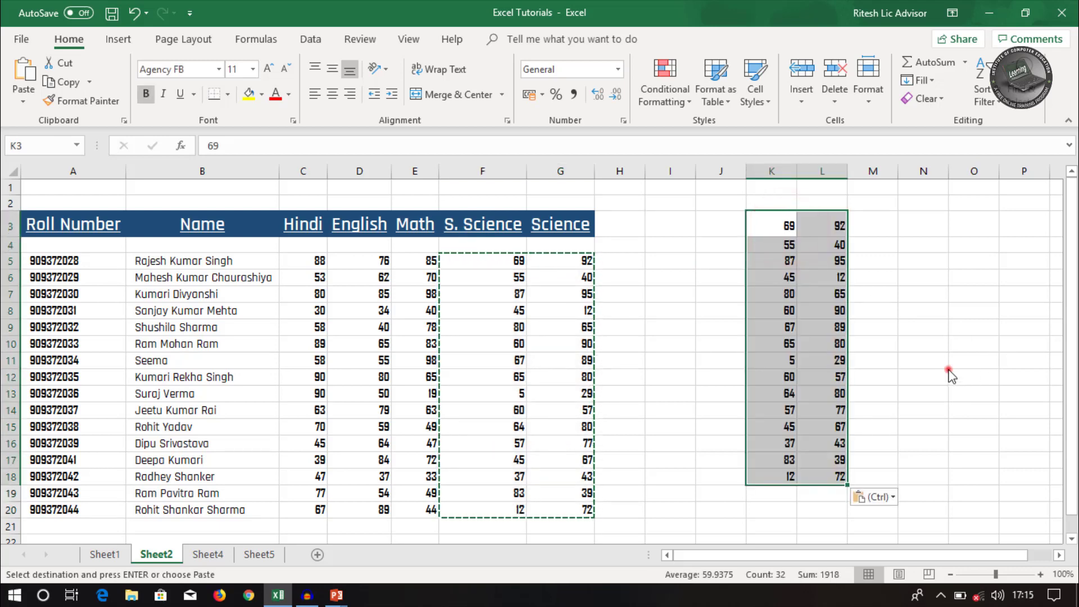
left_click(950, 375)
left_click_drag(771, 225, 841, 477)
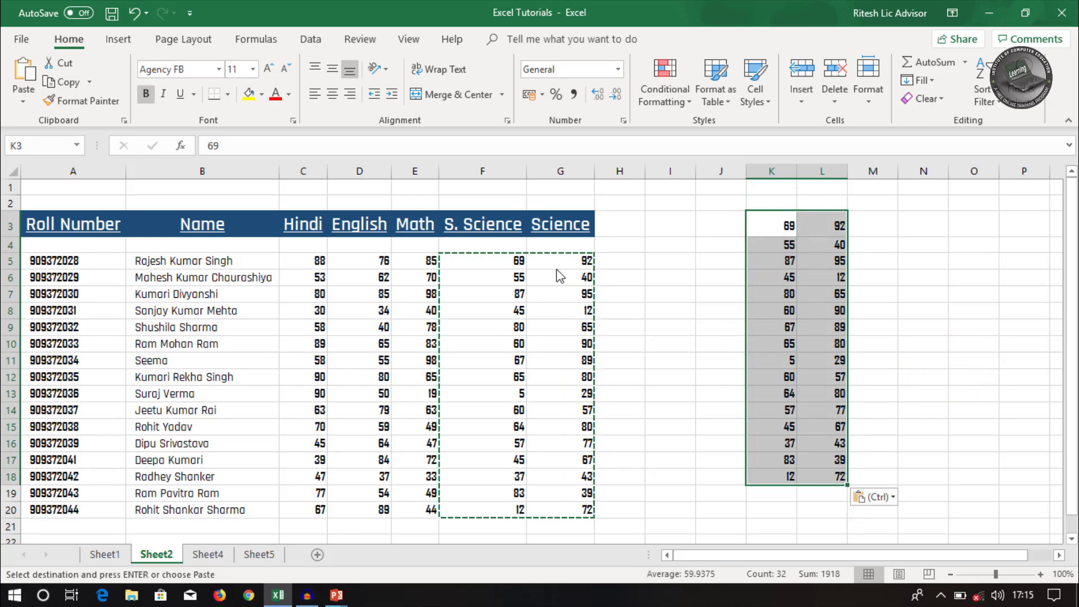
left_click(249, 95)
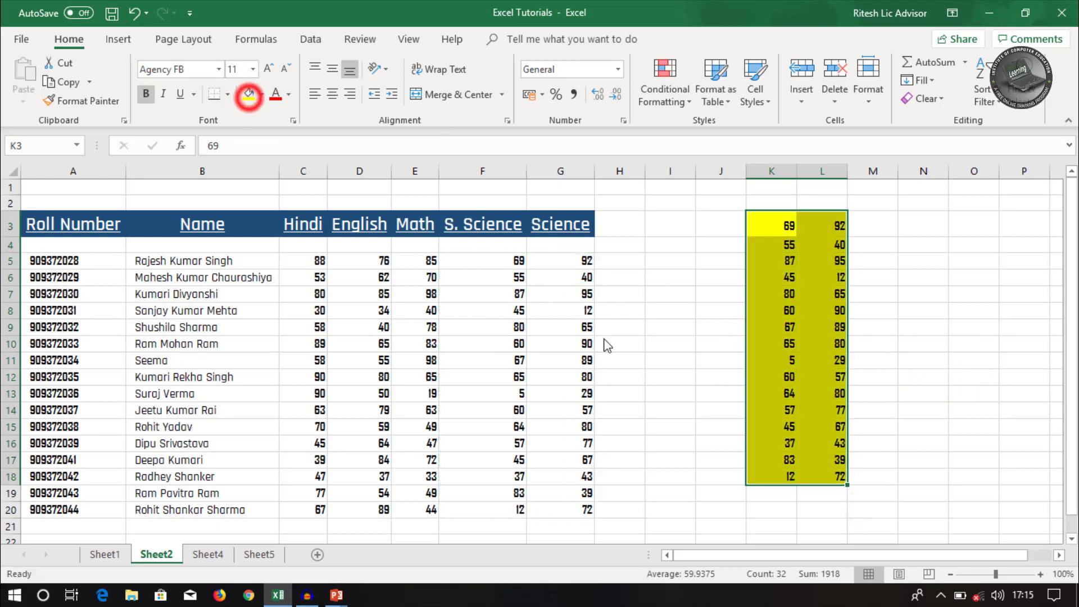
left_click(723, 241)
mouse_move(752, 220)
left_mouse_down()
mouse_move(769, 360)
mouse_move(837, 477)
left_mouse_up()
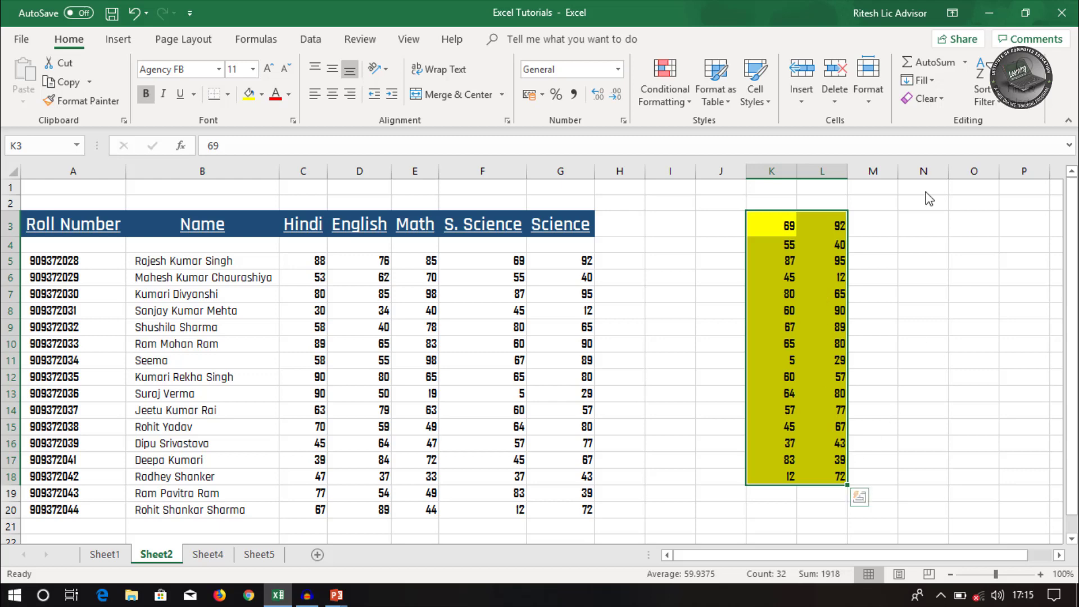
- Clear Contents from K3:L18, removing the numbers while keeping the yellow fill
left_click(943, 101)
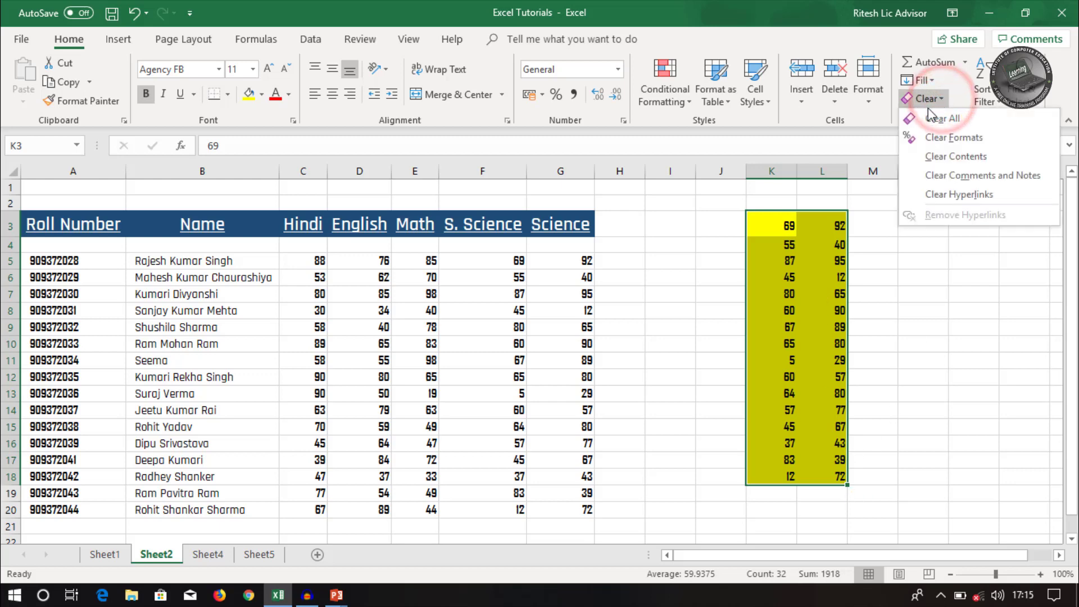
left_click(953, 156)
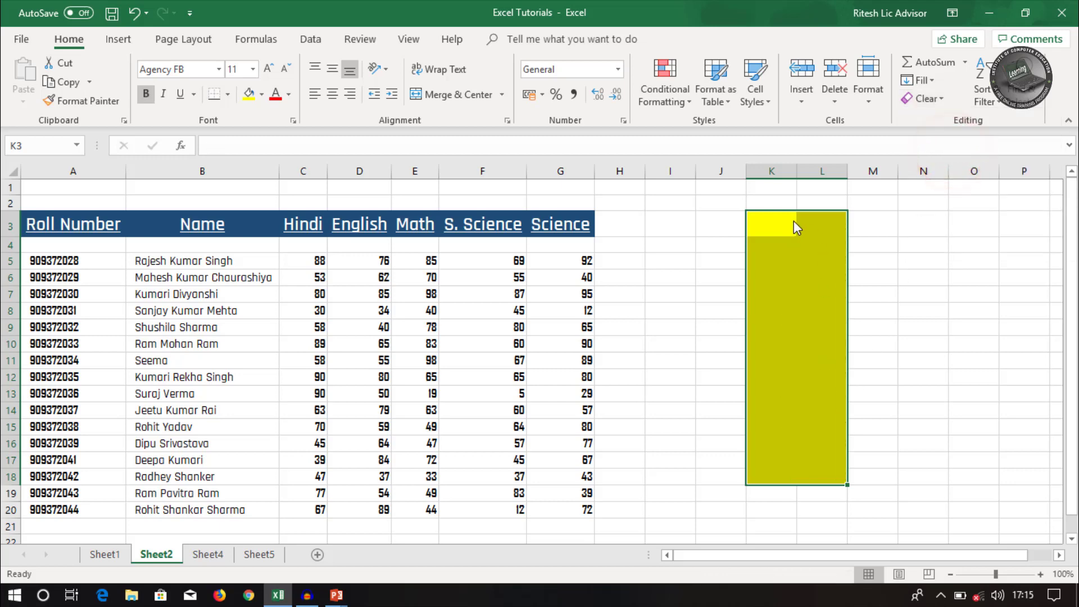
left_click(771, 222)
left_click_drag(770, 222, 825, 451)
left_click_drag(825, 450, 826, 478)
left_click(752, 244)
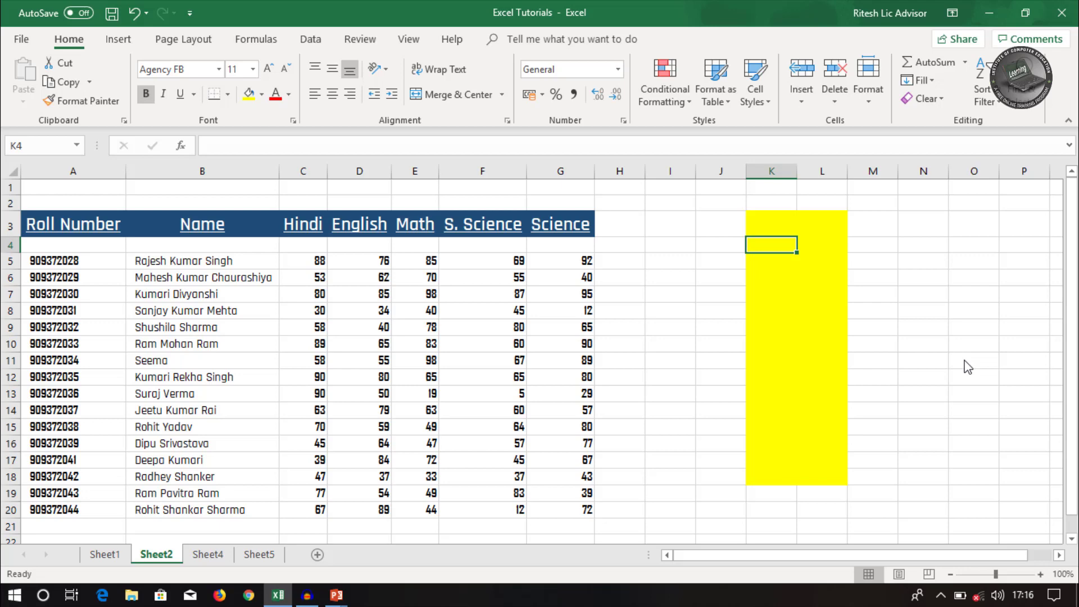
- Type 92 into K4 and 765 into L4, then select the yellow block
type("9")
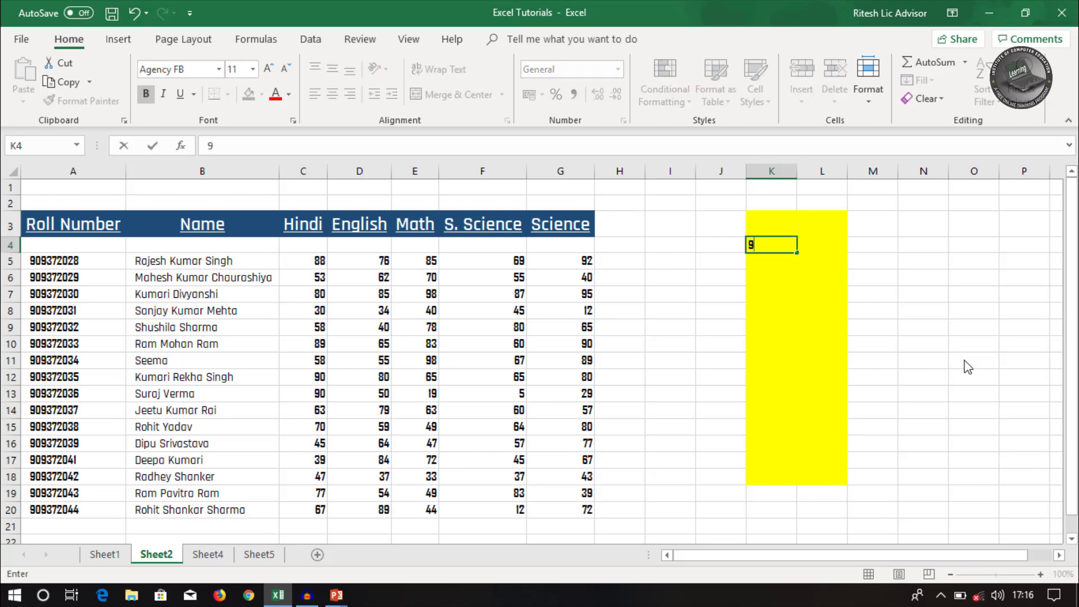
type("2")
key("Tab")
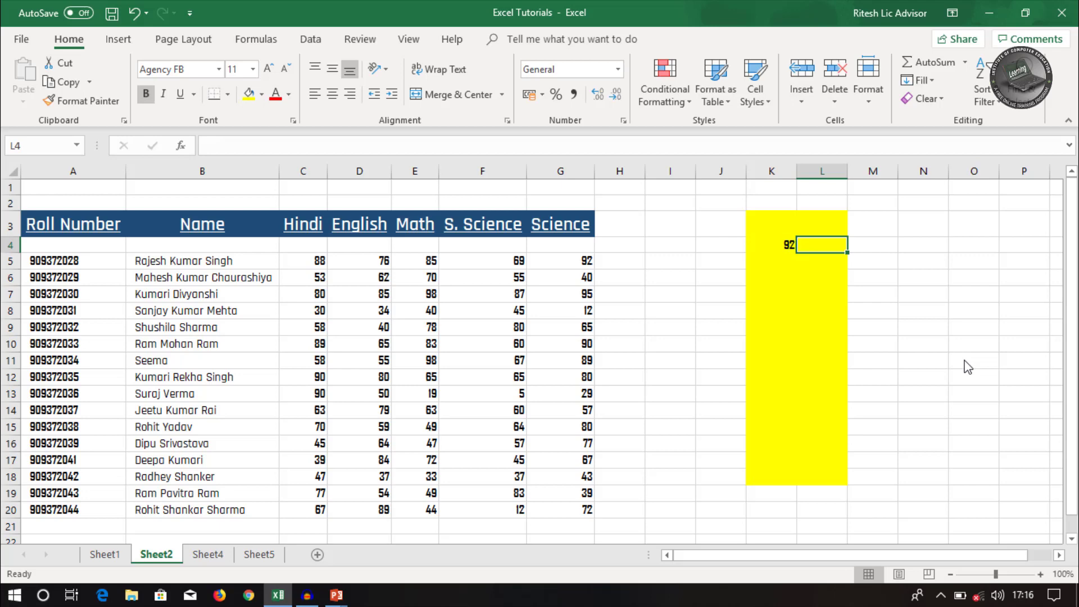
type("765")
key("Tab")
key("Left")
key("Left")
key("Up")
key("Down")
key("Down")
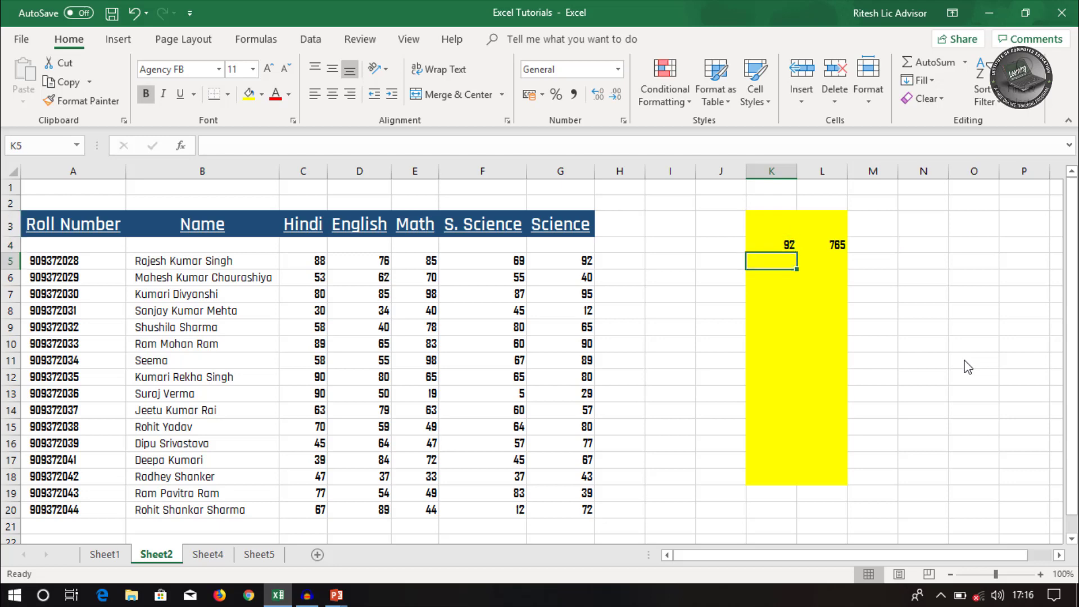
key("Down")
key("Down")
key("Down")
key("Down")
key("Down")
key("Down")
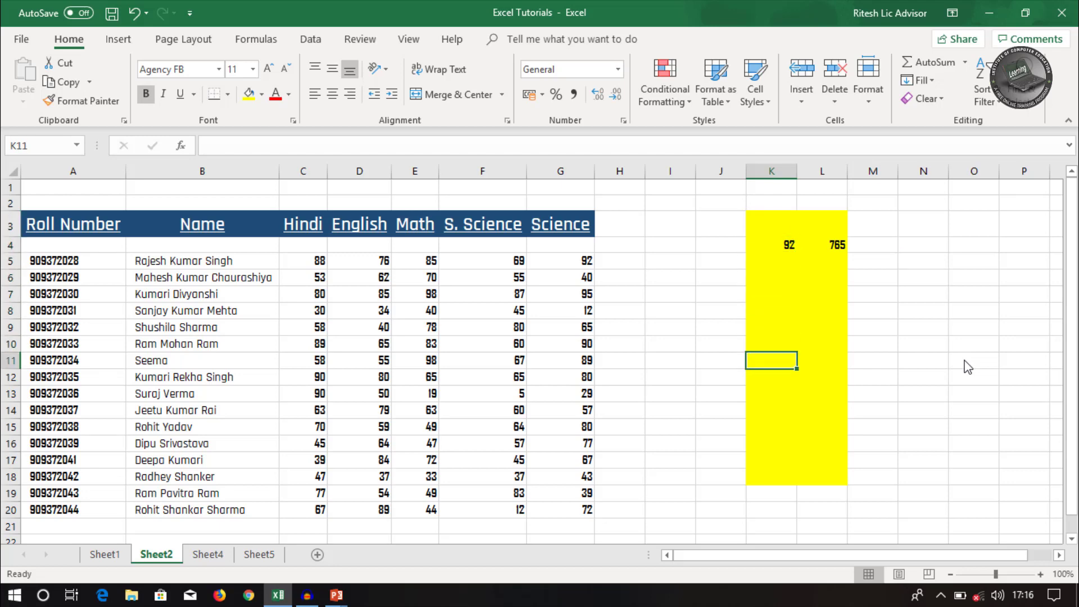
key("Up")
key("Up")
key("Up")
key("Up")
key("Up")
key("Up")
key("Up")
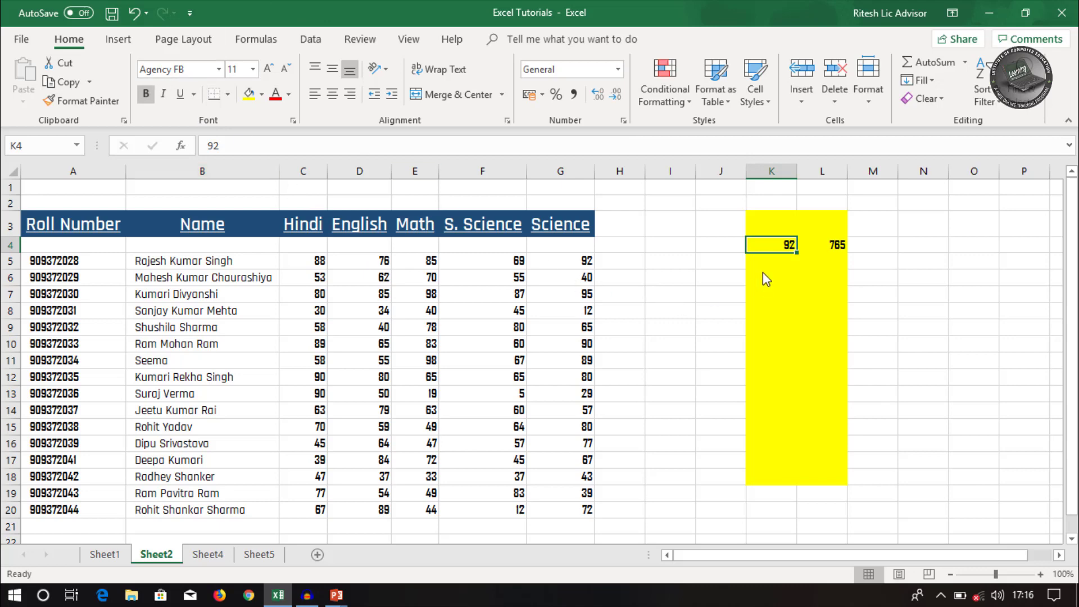
mouse_move(786, 227)
left_mouse_down()
mouse_move(791, 467)
mouse_move(804, 482)
left_mouse_up()
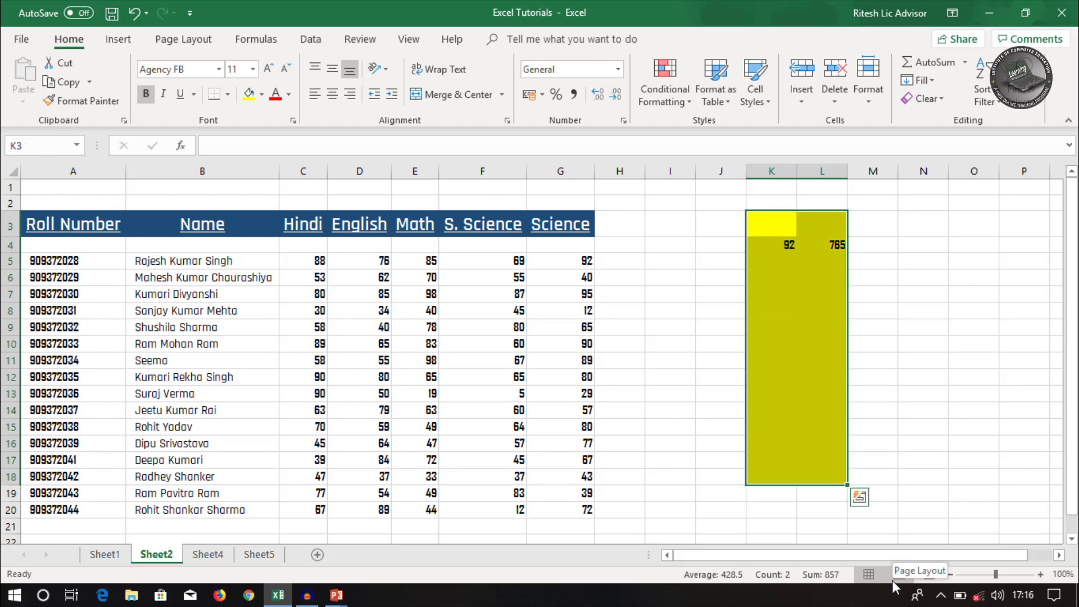
left_click(941, 99)
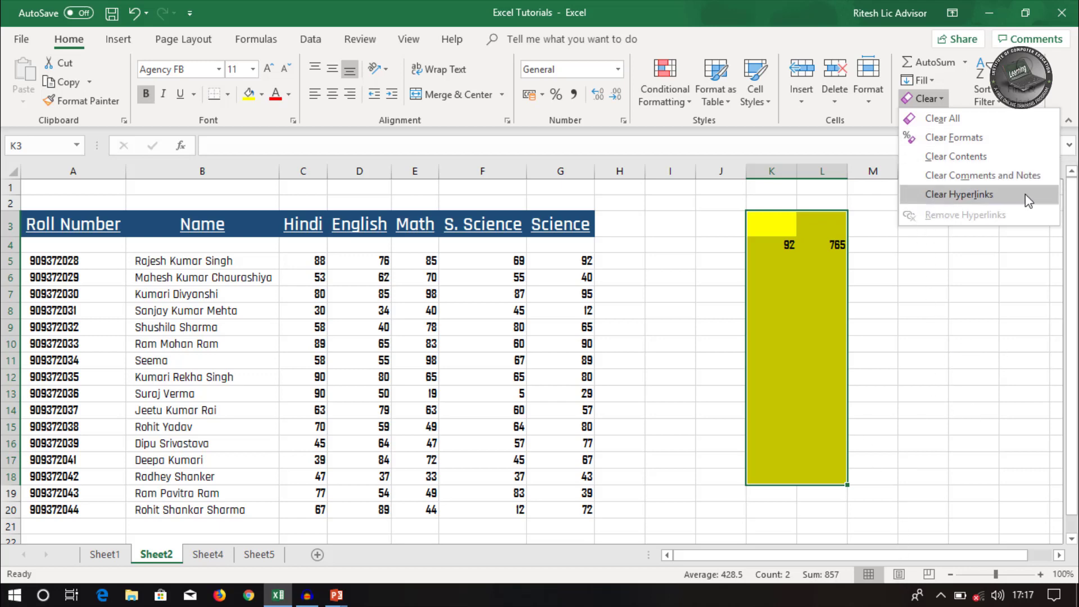
left_click(901, 465)
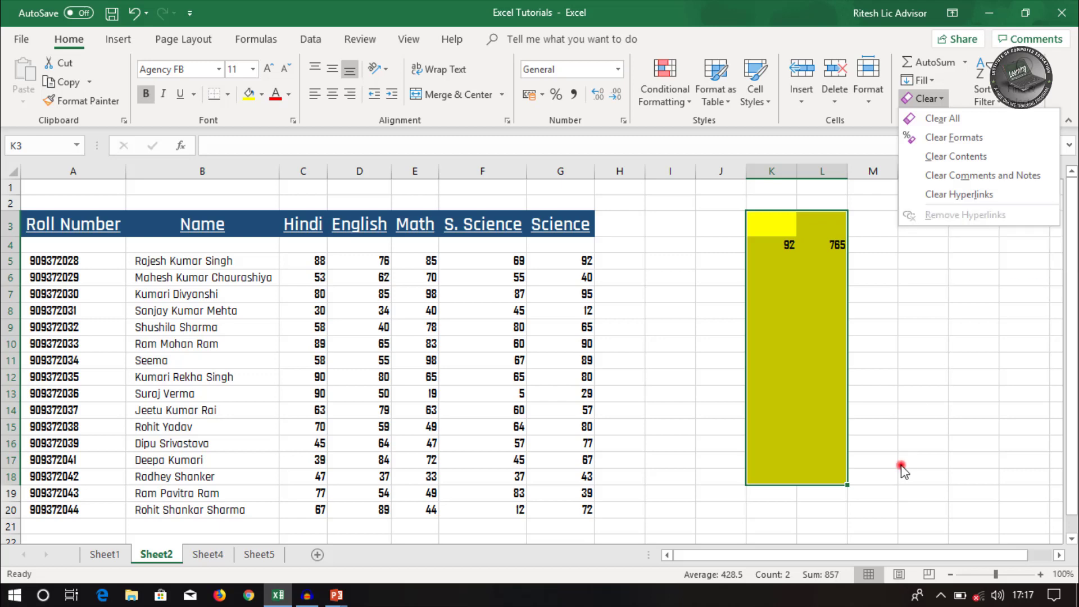
left_click(773, 222)
left_click(810, 296)
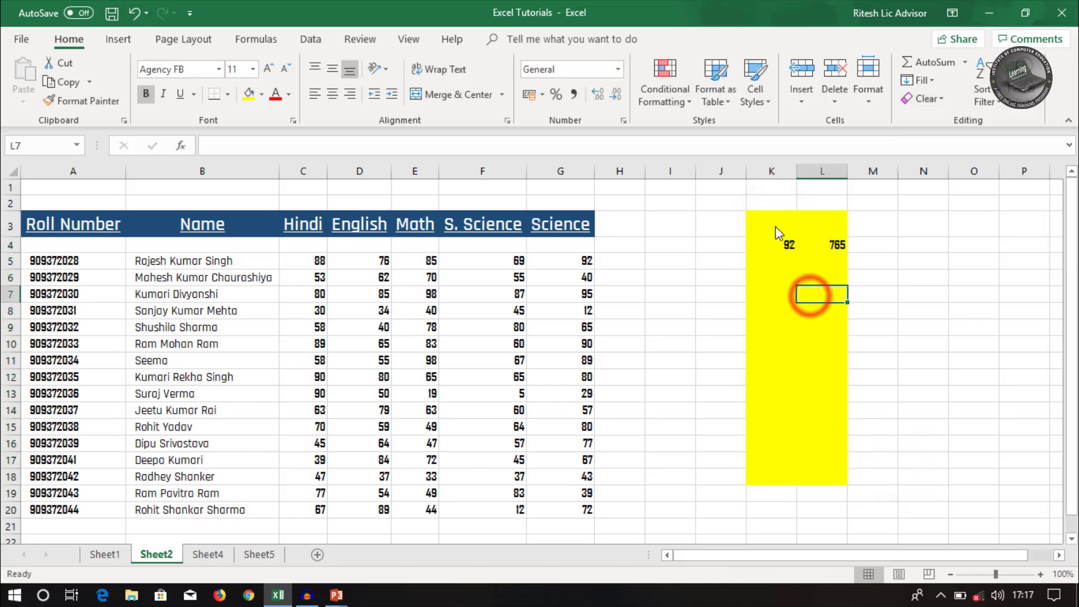
left_click_drag(774, 217, 843, 483)
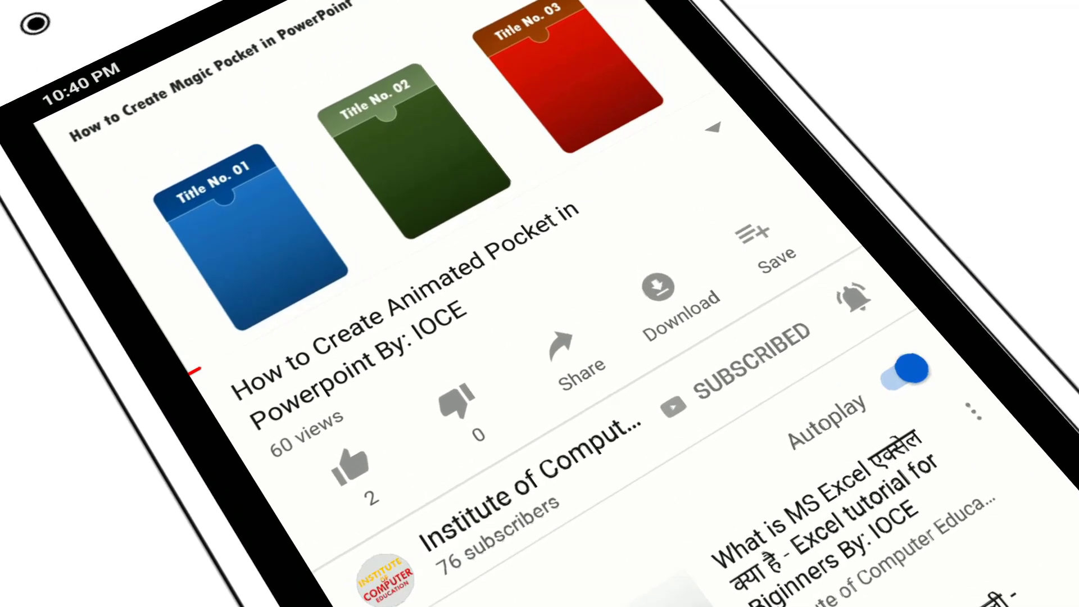
- Like and pause the video, share it via WhatsApp Business, and type a Hindi comment inviting opinions
left_click(349, 467)
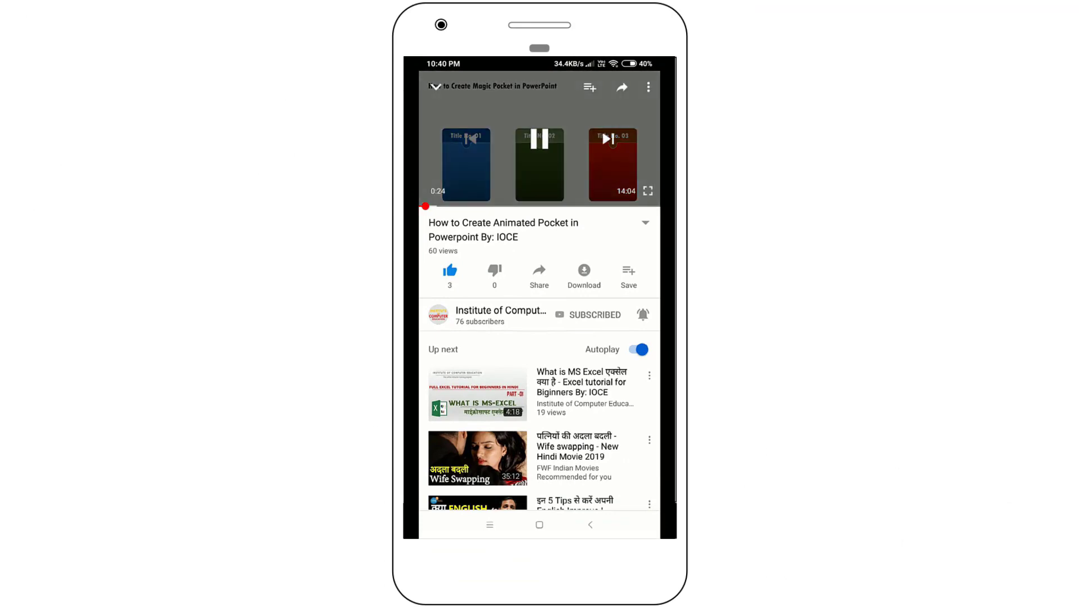
left_click(539, 139)
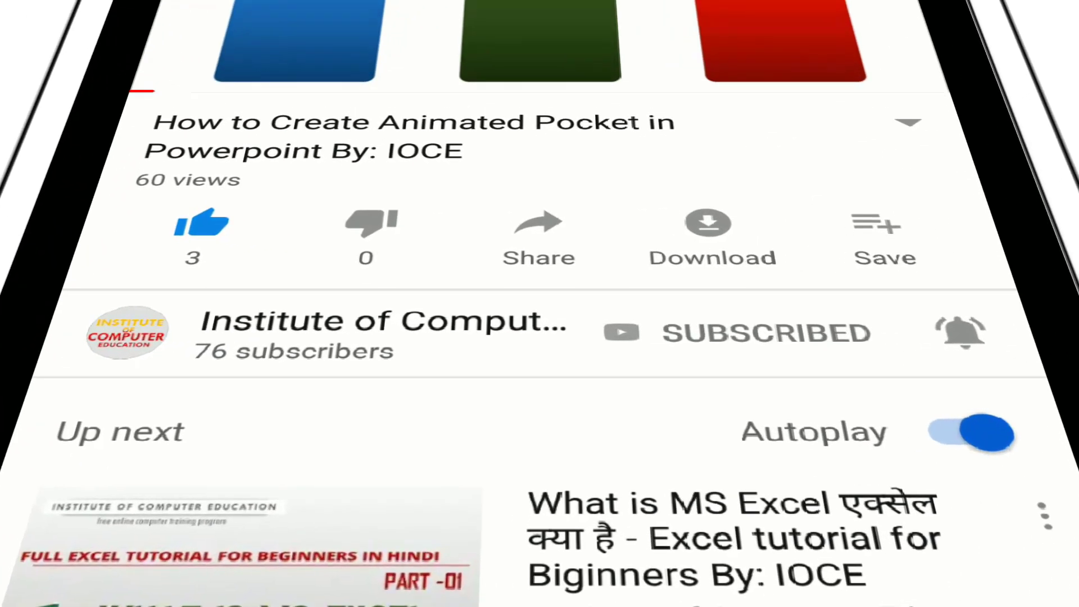
left_click(538, 236)
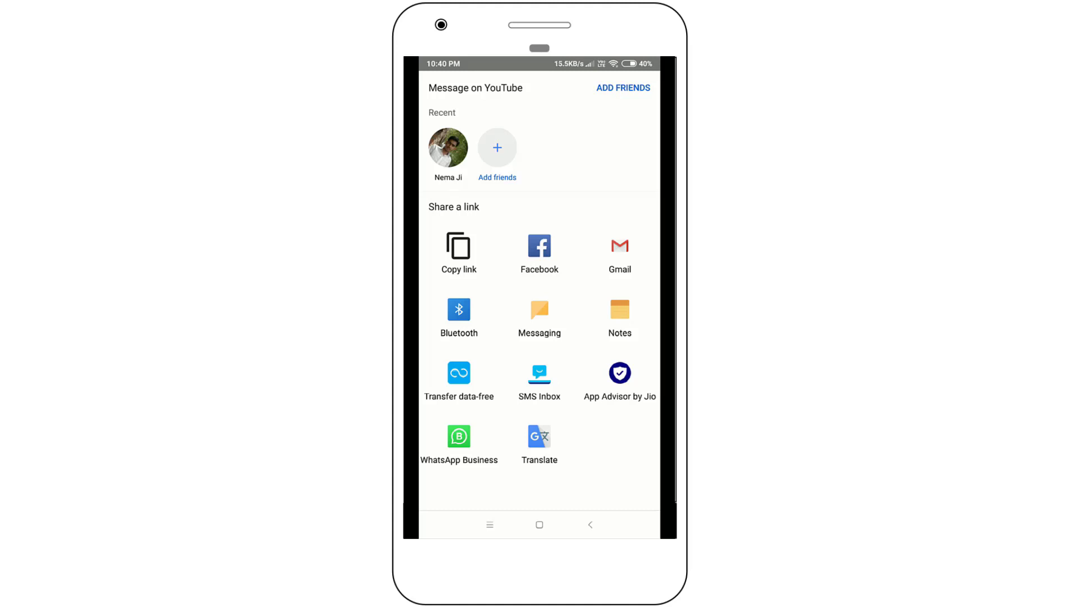
left_click(459, 436)
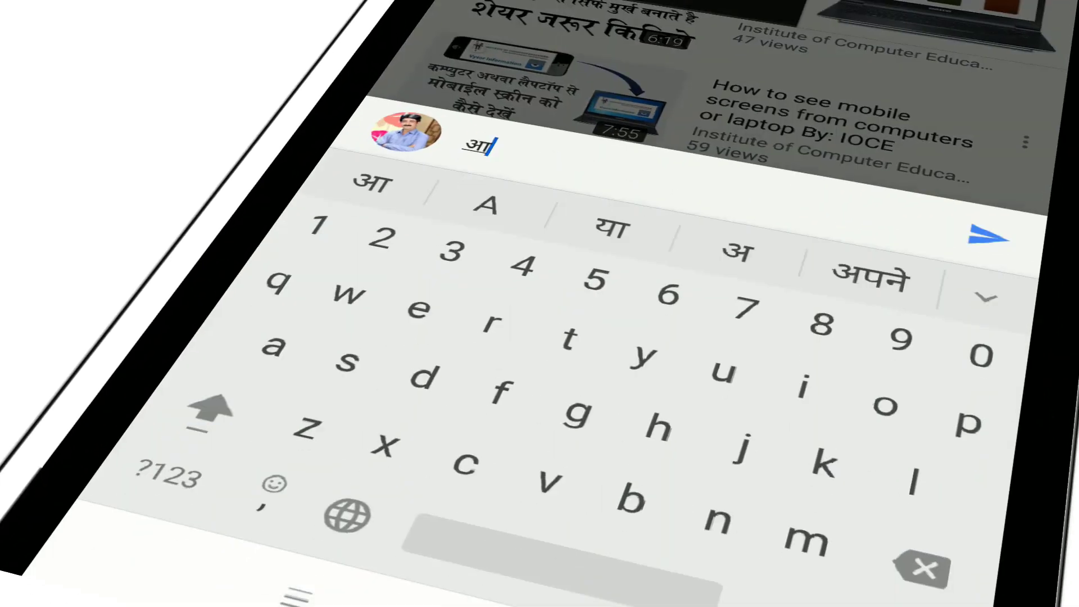
type("pna mahatvapurna vi")
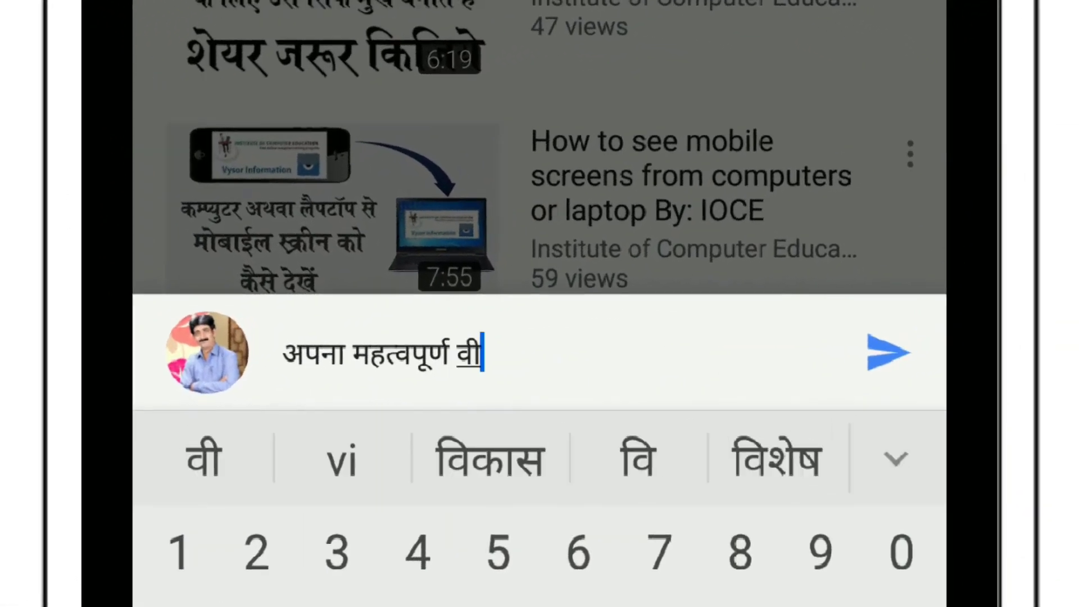
type("char j")
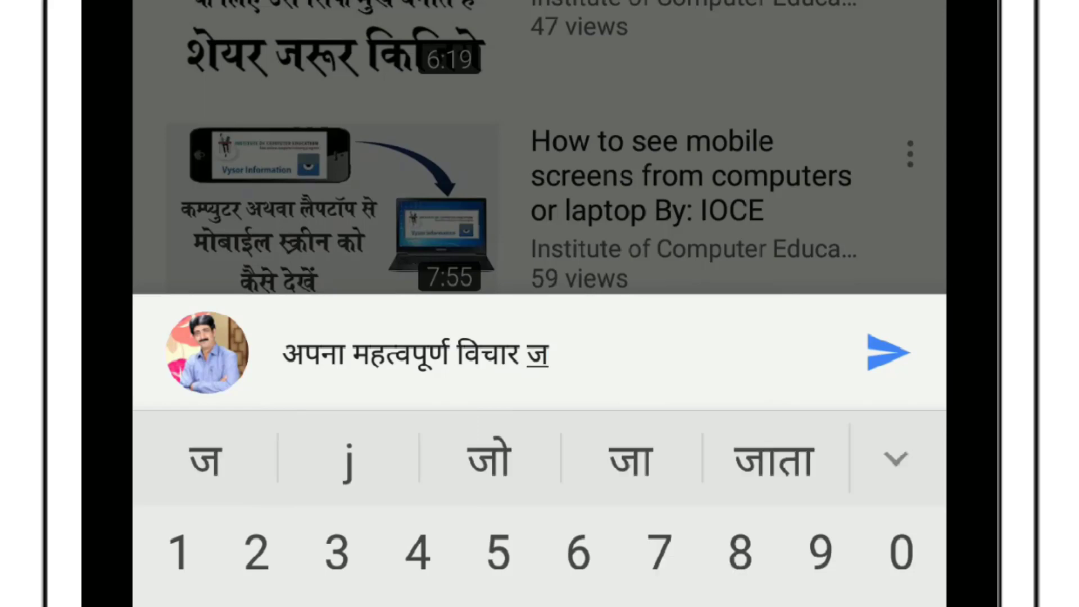
type("arur comme")
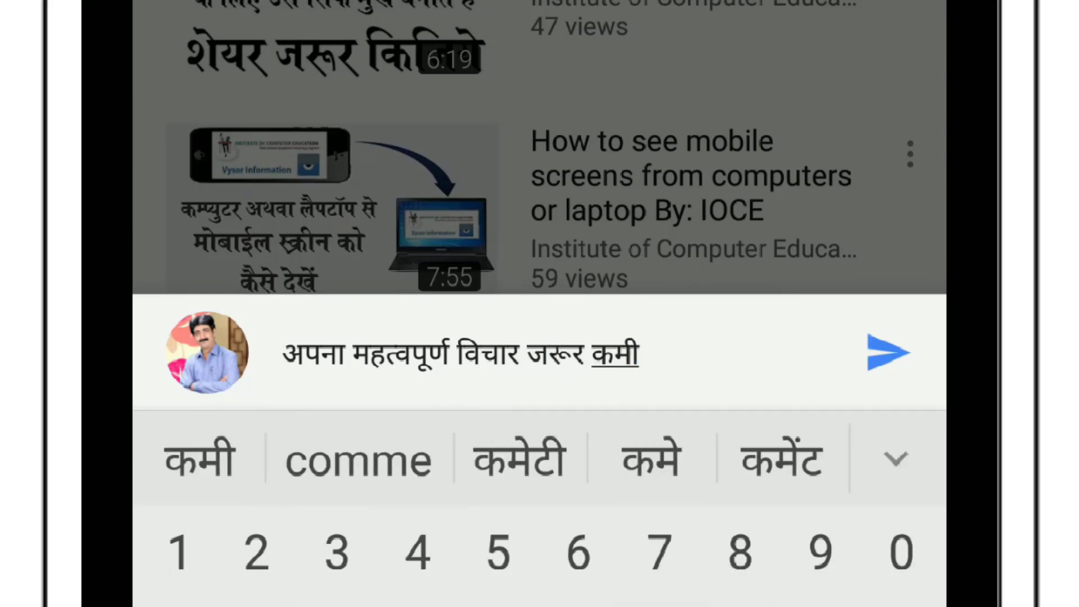
type("nt kijiy")
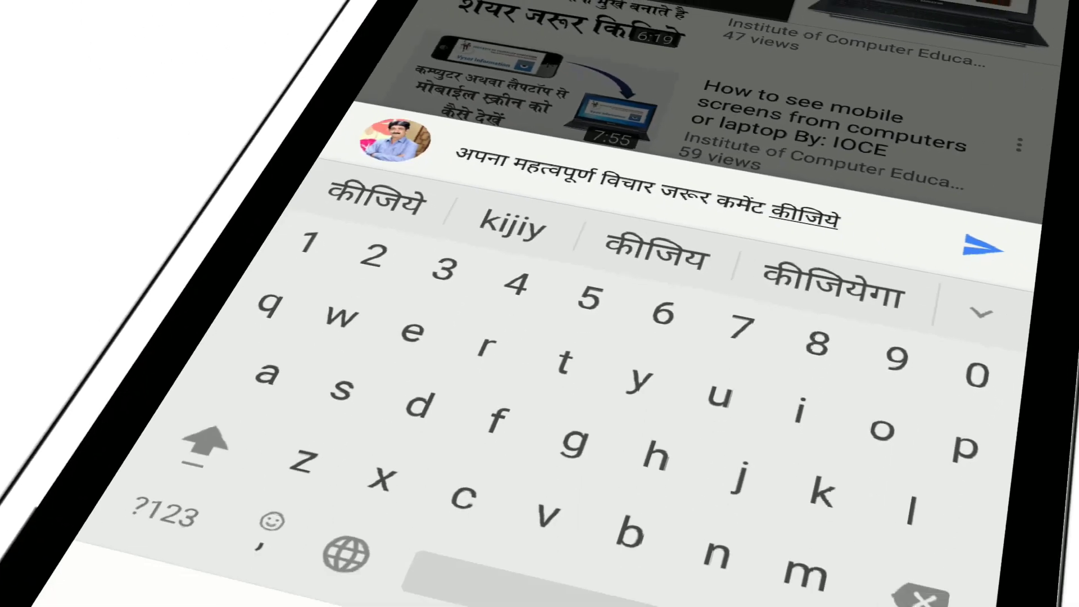